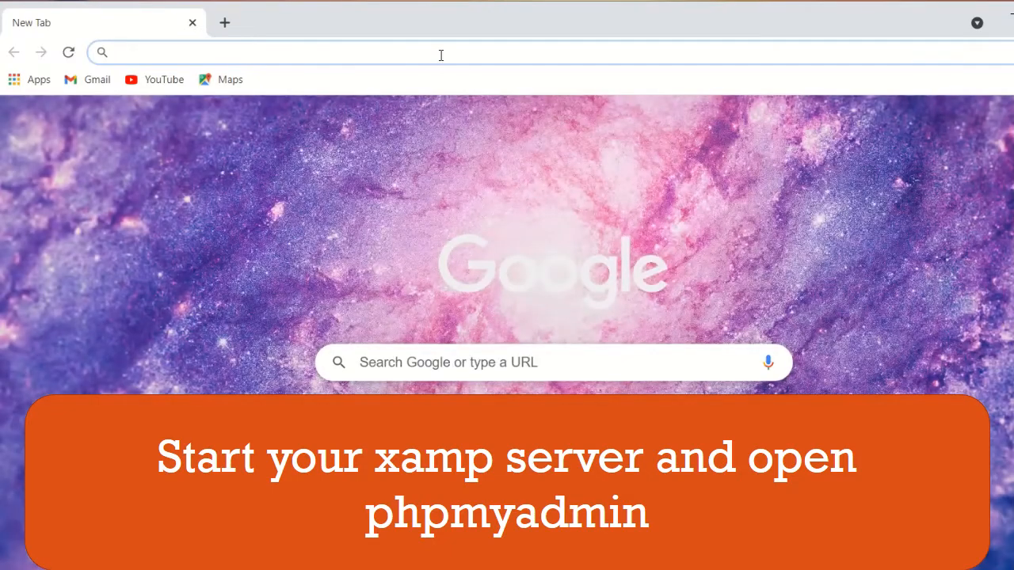
- Load localhost in the browser and open phpMyAdmin from the XAMPP dashboard
click(441, 54)
text(localhost)
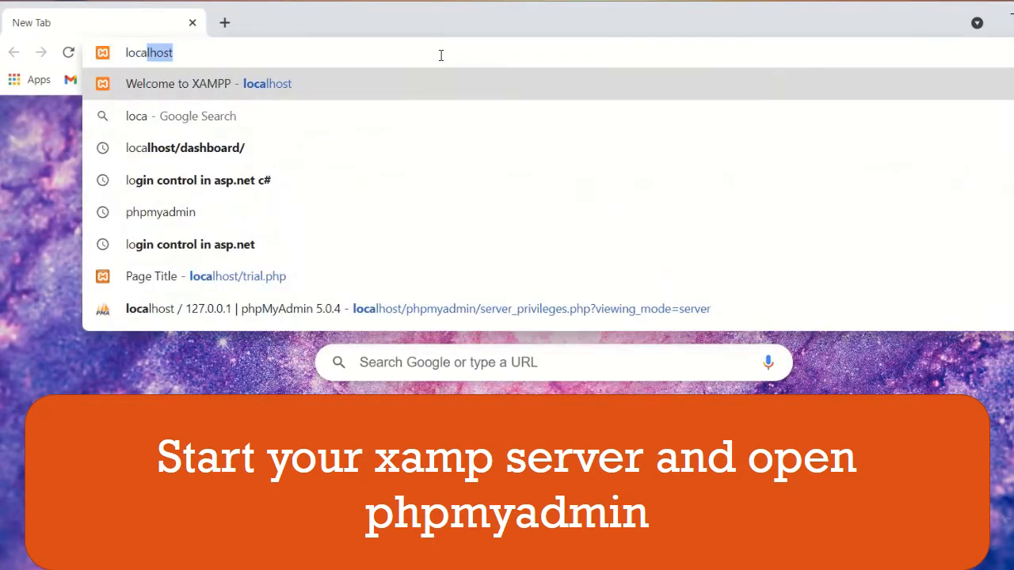
click(258, 85)
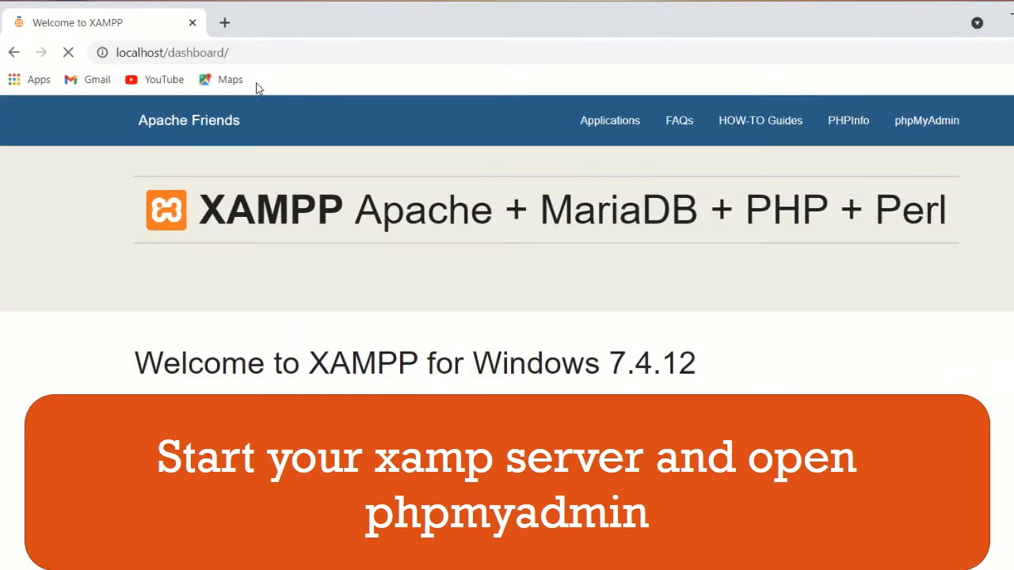
click(932, 127)
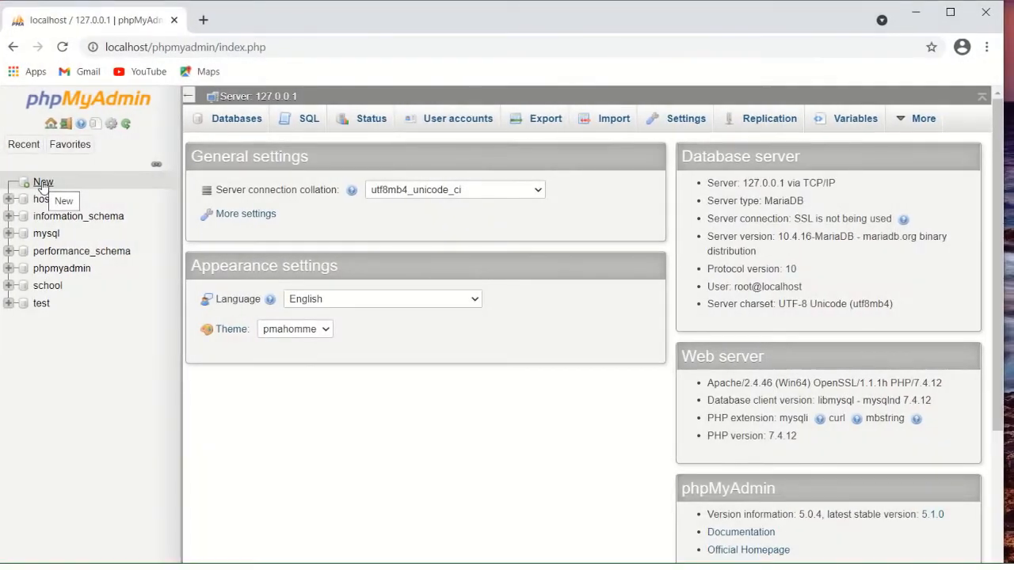
- Create a new database named schools with the utf8mb4_general_ci collation
click(43, 183)
click(238, 229)
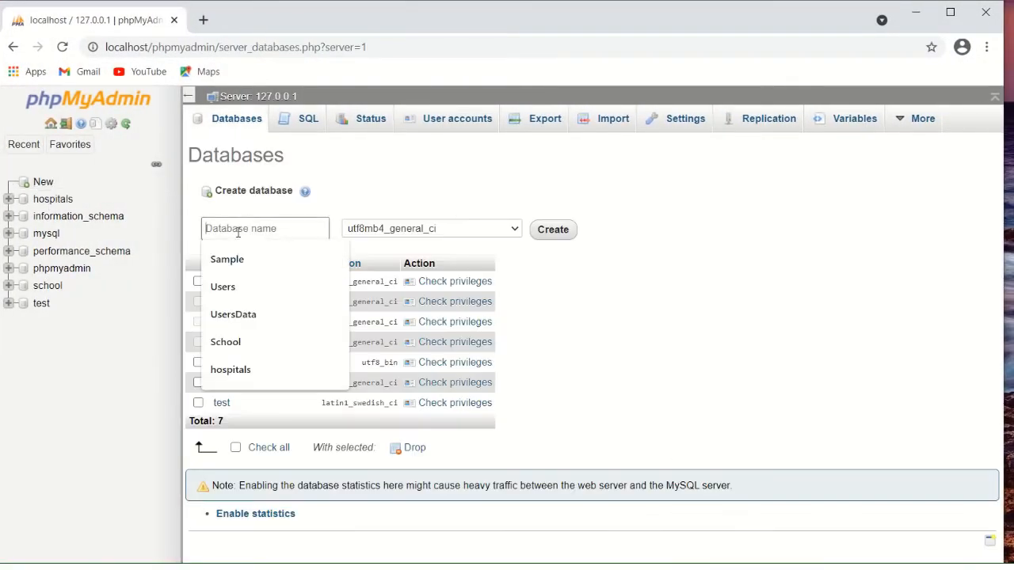
text(shools)
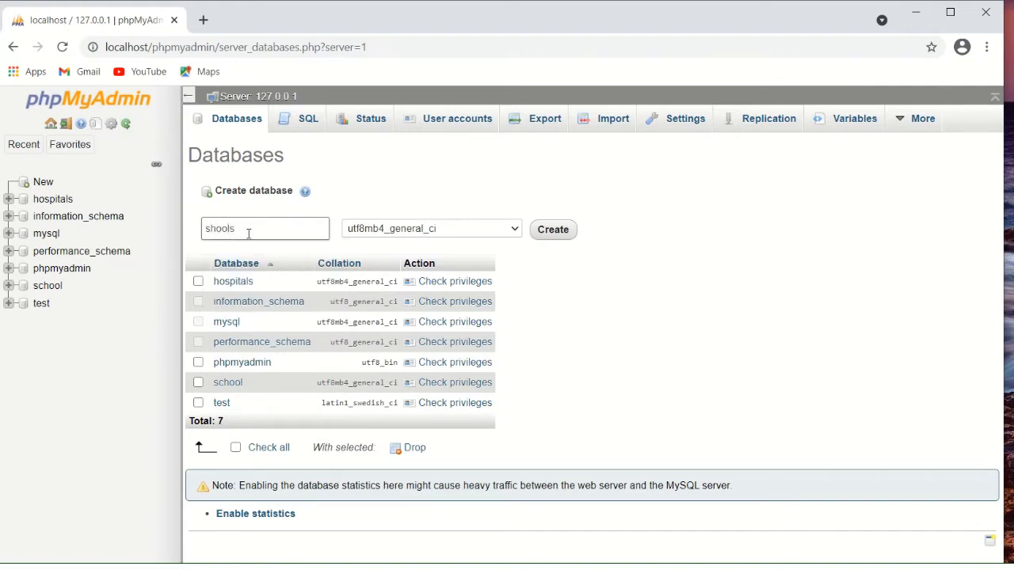
key(BackSpace)
key(BackSpace)
key(BackSpace)
key(BackSpace)
key(BackSpace)
key(BackSpace)
text(school)
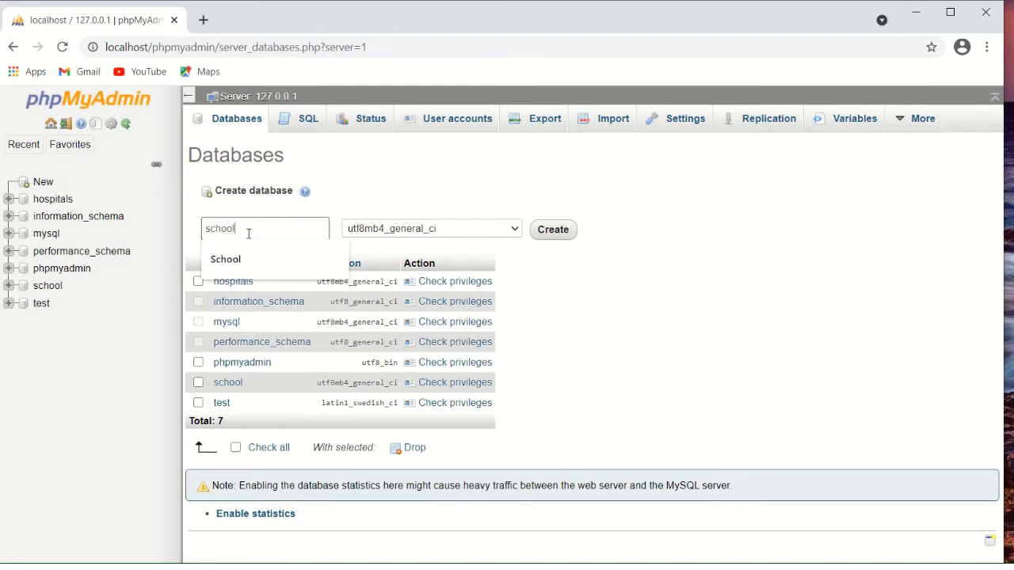
text(s)
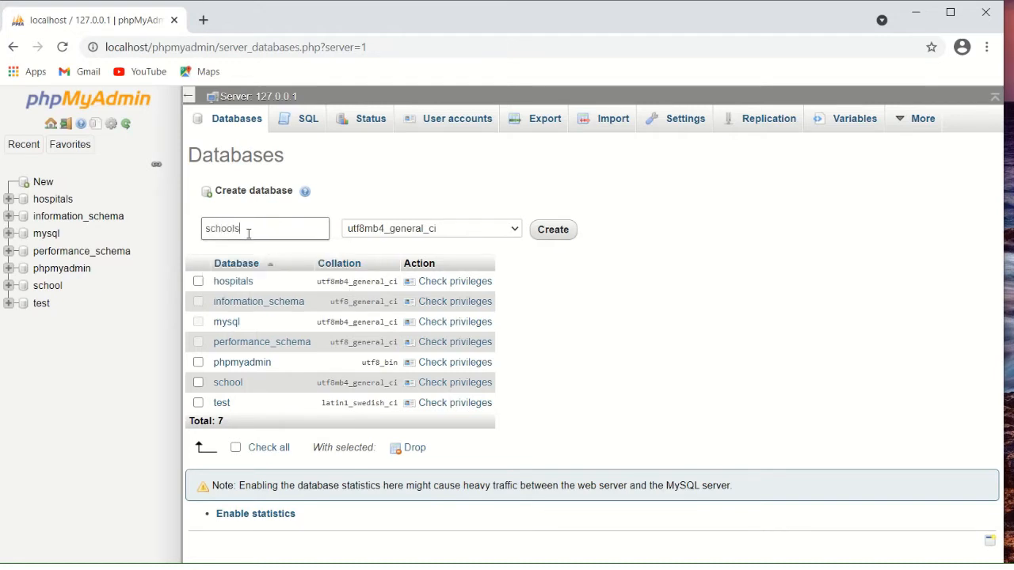
click(552, 231)
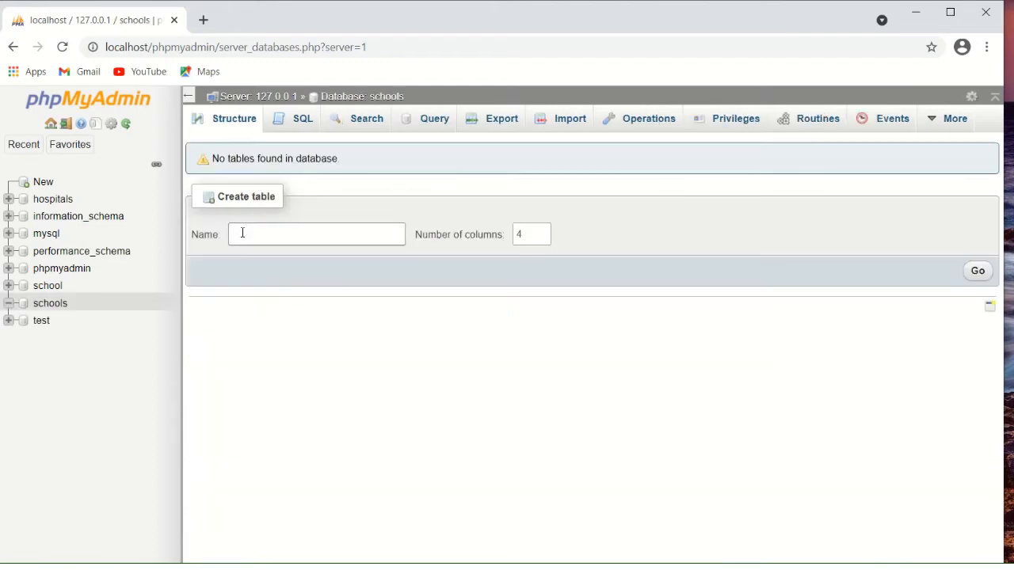
- Start a new table named teachers with four columns in the schools database
click(320, 230)
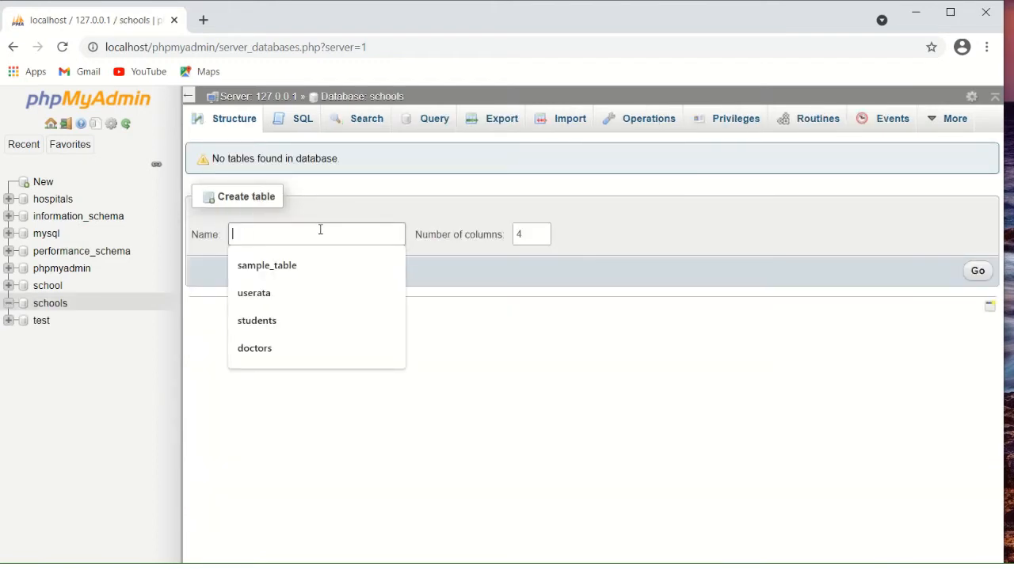
text(tea)
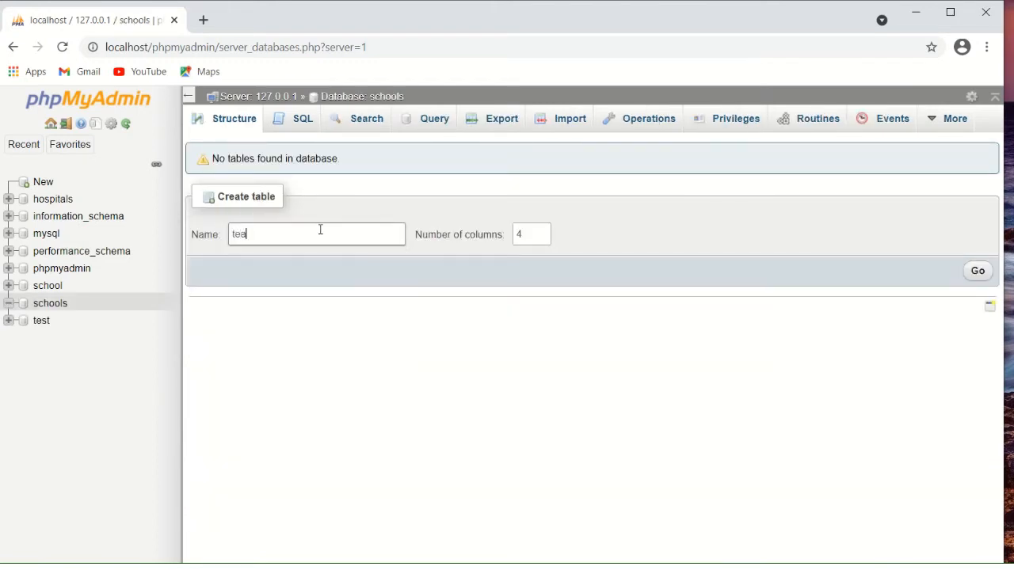
text(chers)
click(980, 273)
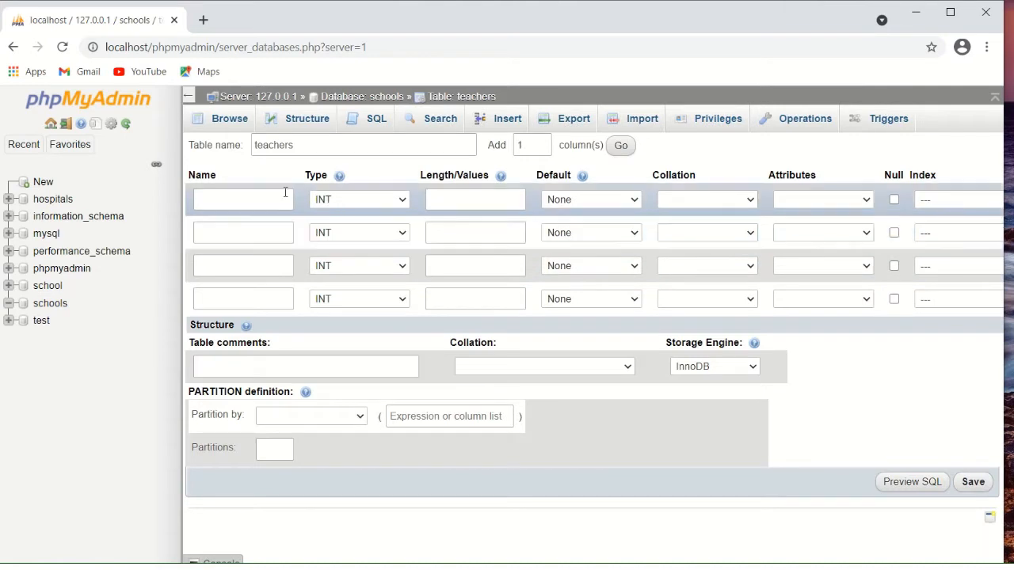
- Name the first column teacher_id and make it an auto-incrementing primary key
click(260, 196)
text(teacher_)
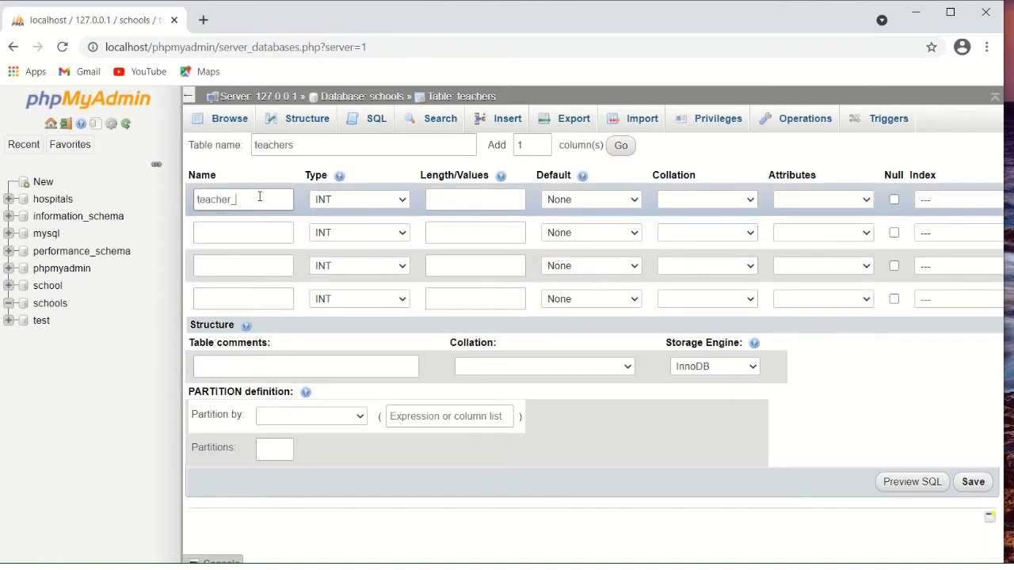
text(id)
drag(397, 568, 679, 568)
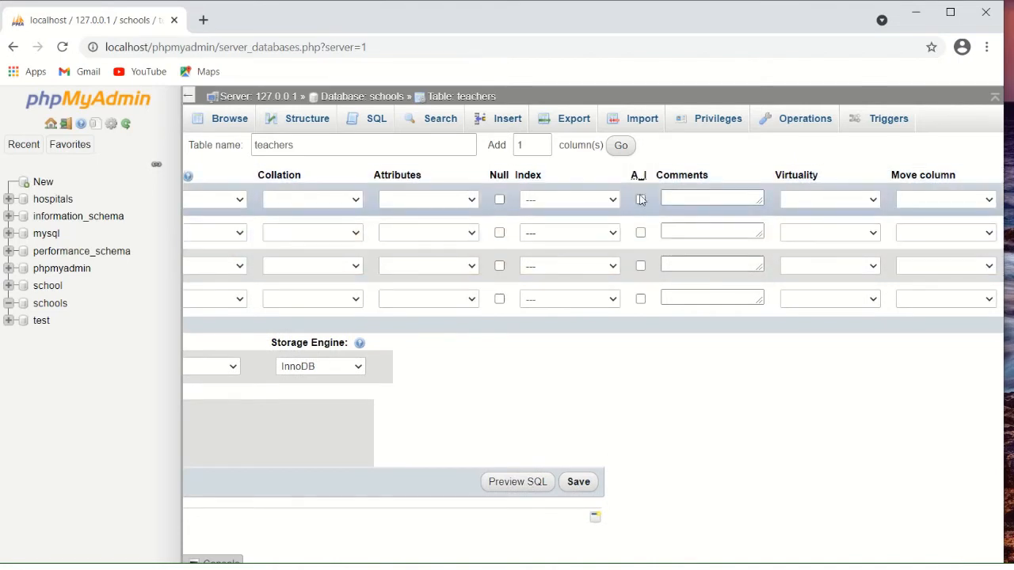
click(641, 200)
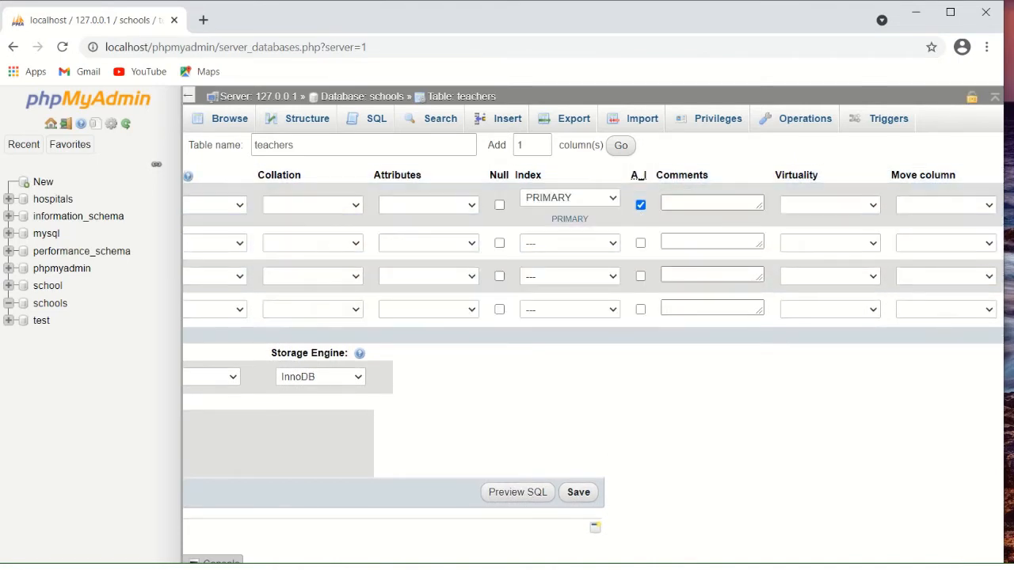
drag(620, 565, 337, 561)
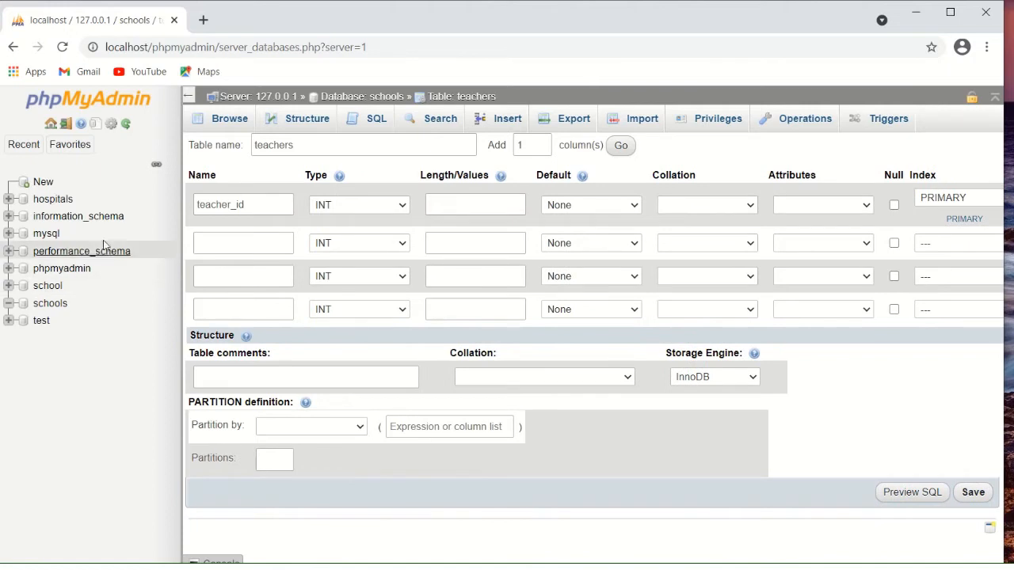
- Name the remaining three columns teacher_name, teacher_contact and created_at
click(228, 244)
text(teacher_)
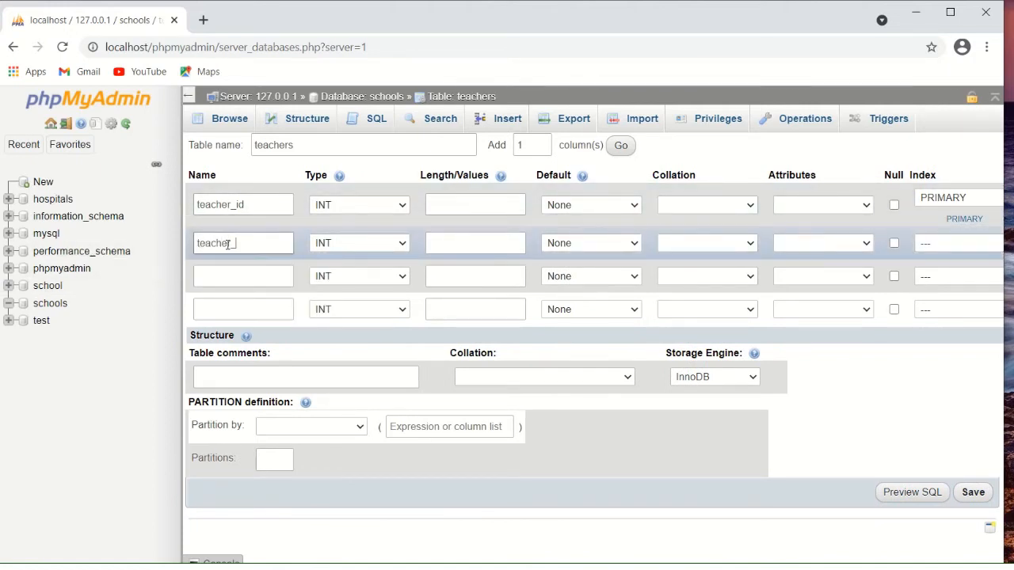
text(name)
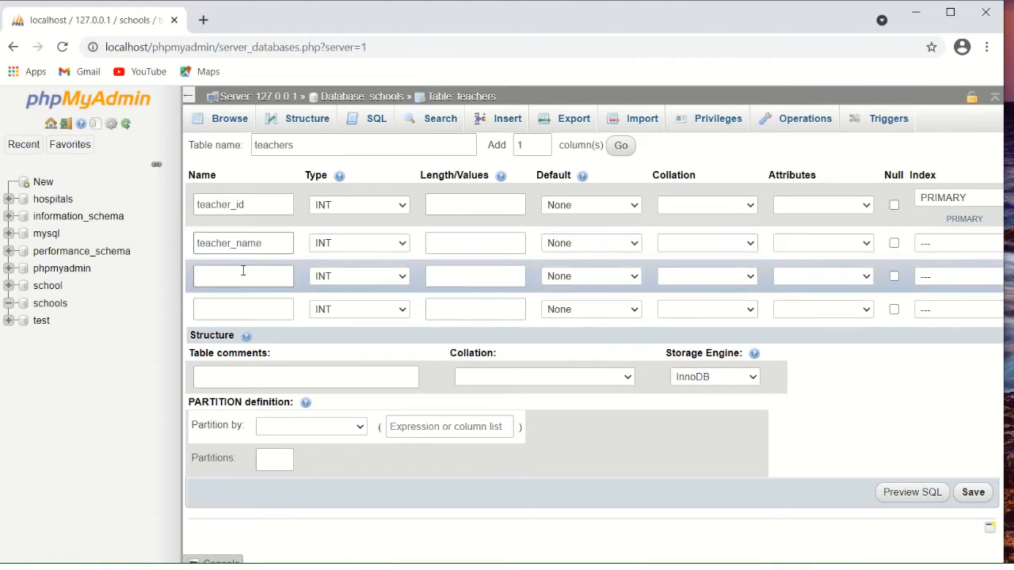
click(243, 275)
text(teacher_contact)
click(262, 309)
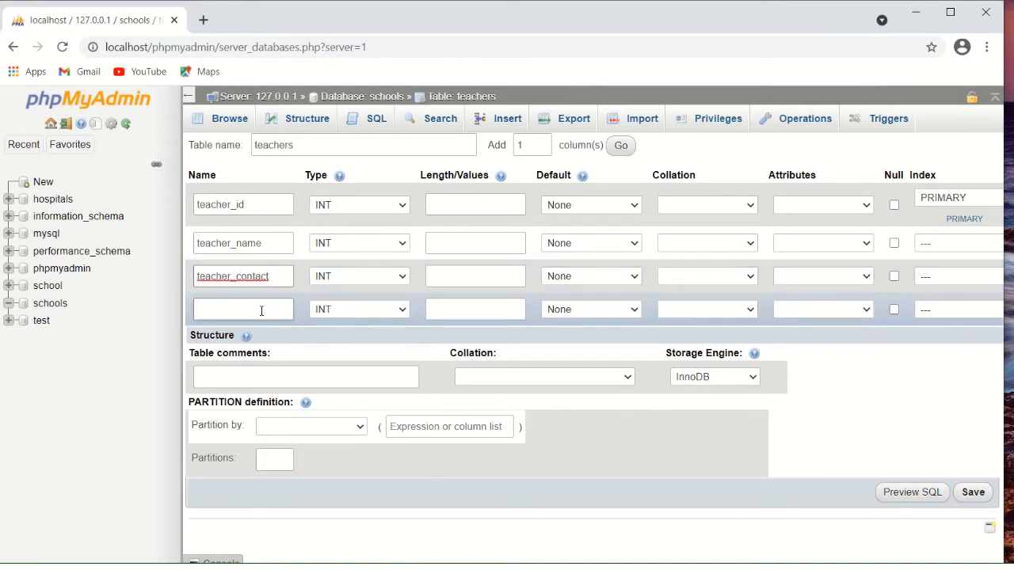
text(create)
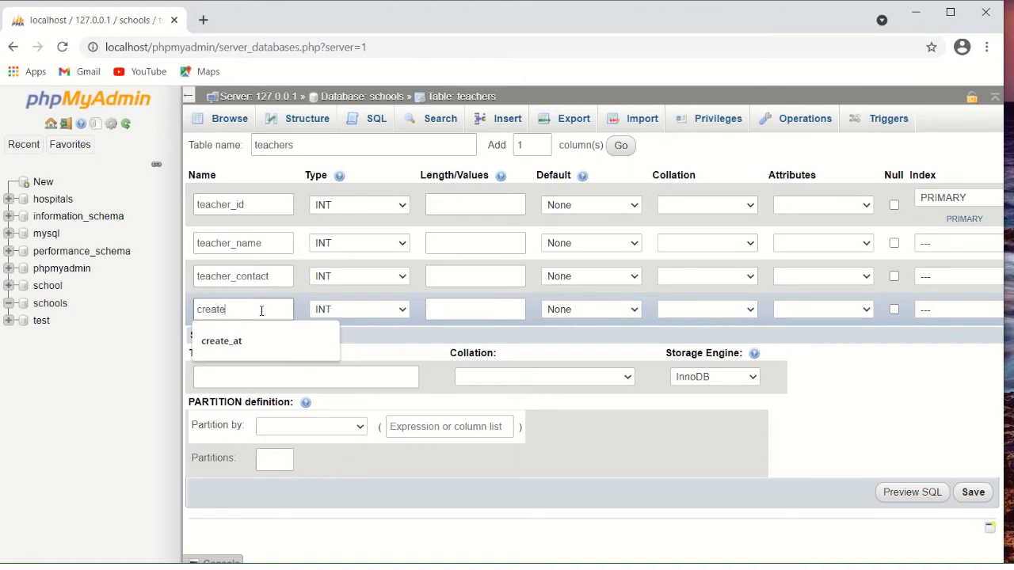
text(d_at)
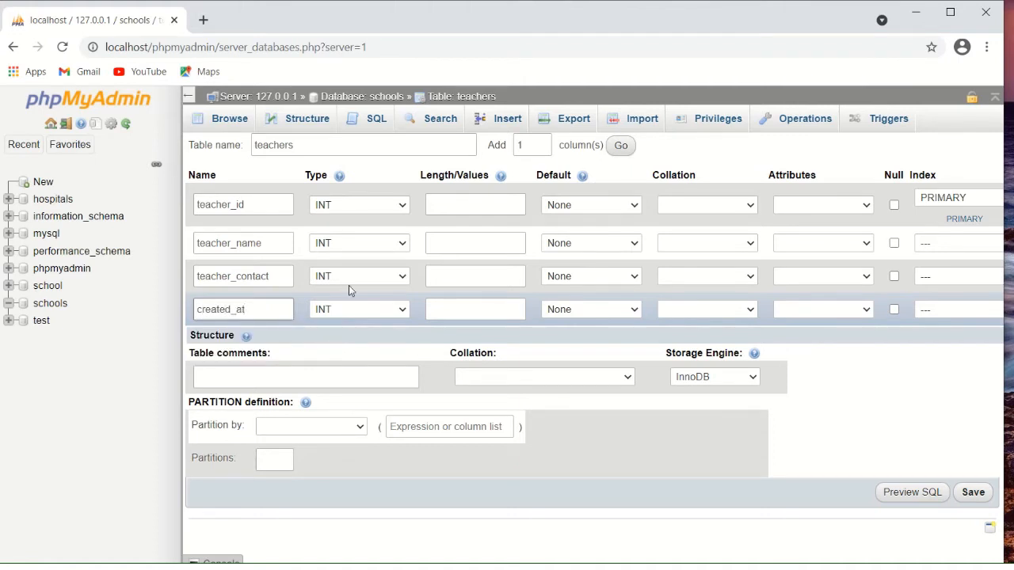
- Set the column types to VARCHAR for teacher_name, INT for teacher_contact and TIMESTAMP for created_at
click(401, 246)
click(376, 271)
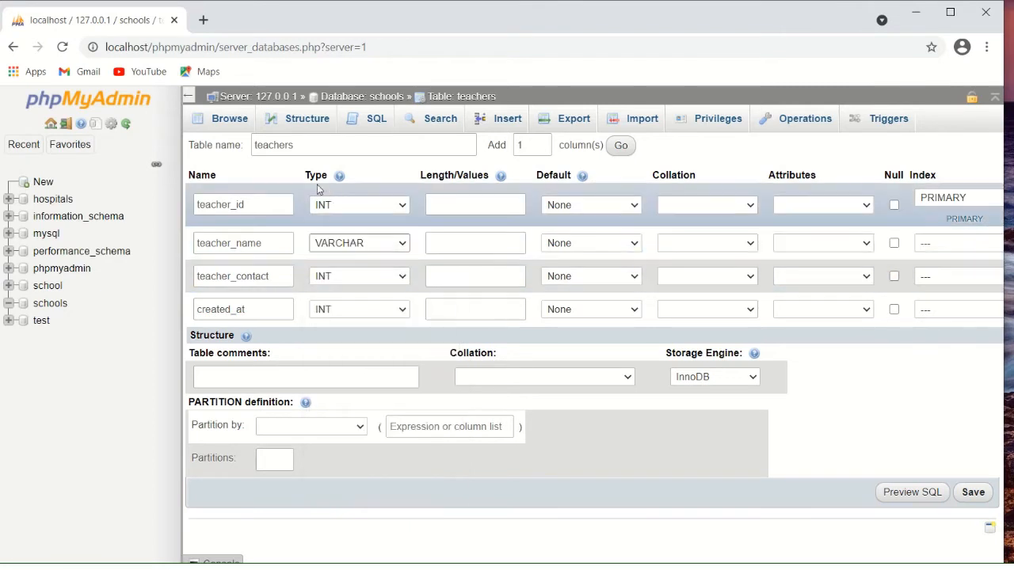
click(403, 279)
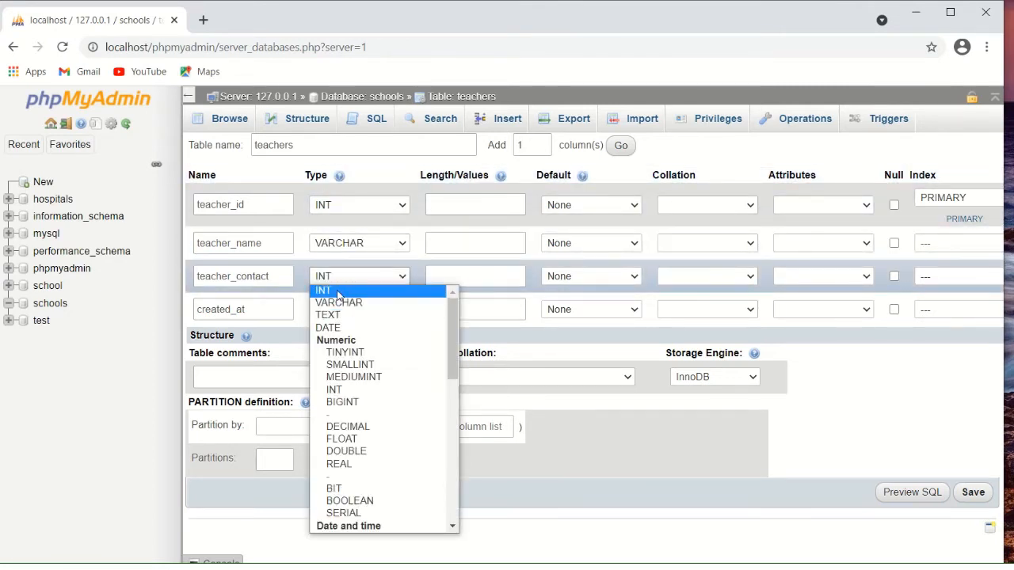
click(338, 293)
click(400, 312)
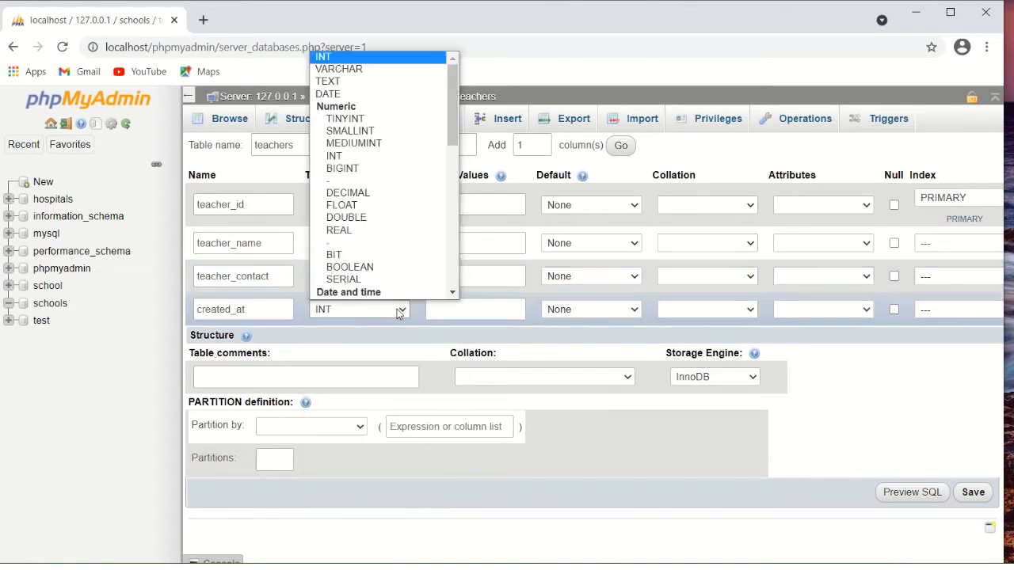
scroll(356, 142, down, 1)
drag(454, 129, 454, 182)
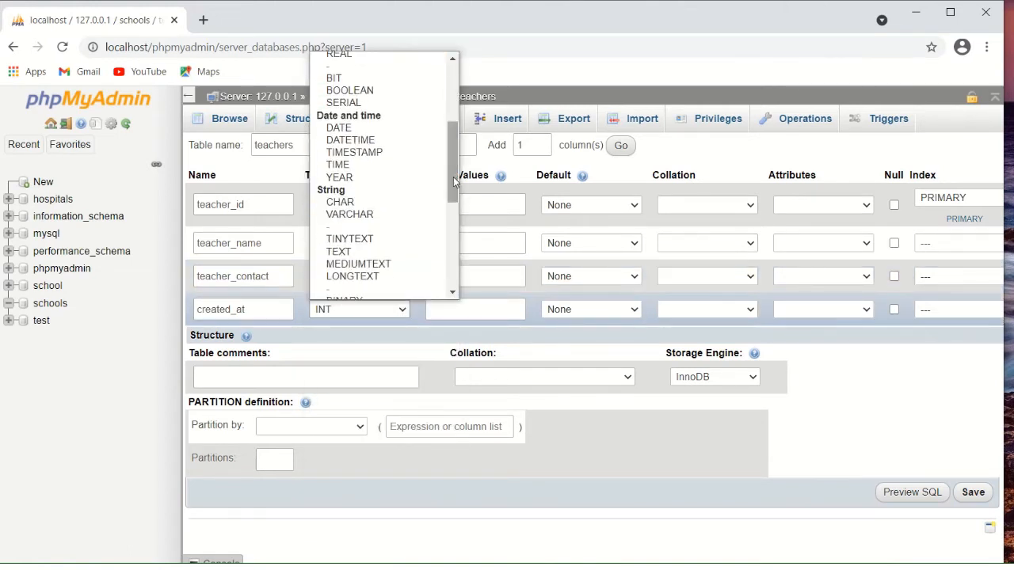
click(377, 156)
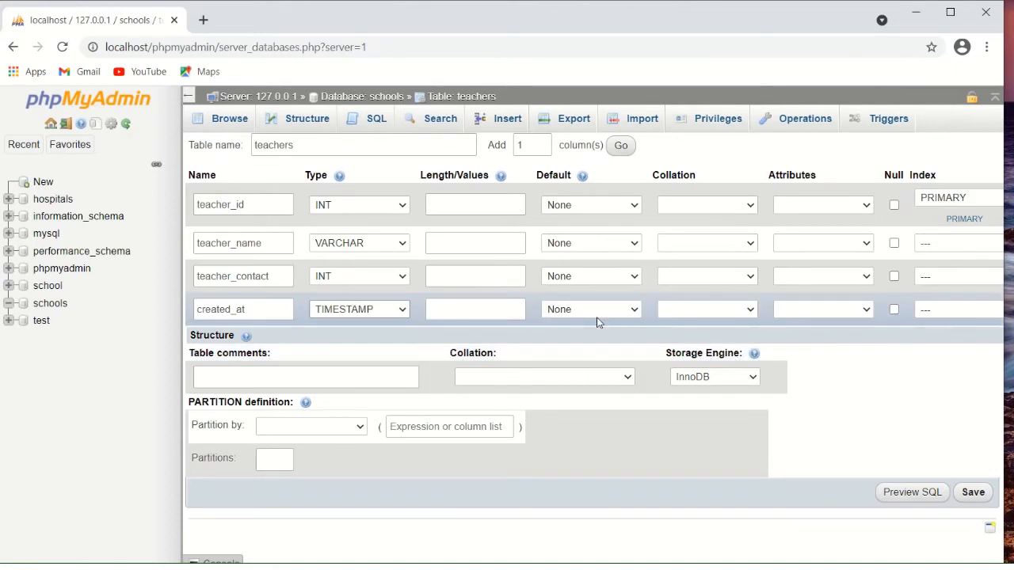
- Set the length of teacher_name to 20 and teacher_contact to 12, and save the teachers table
click(482, 205)
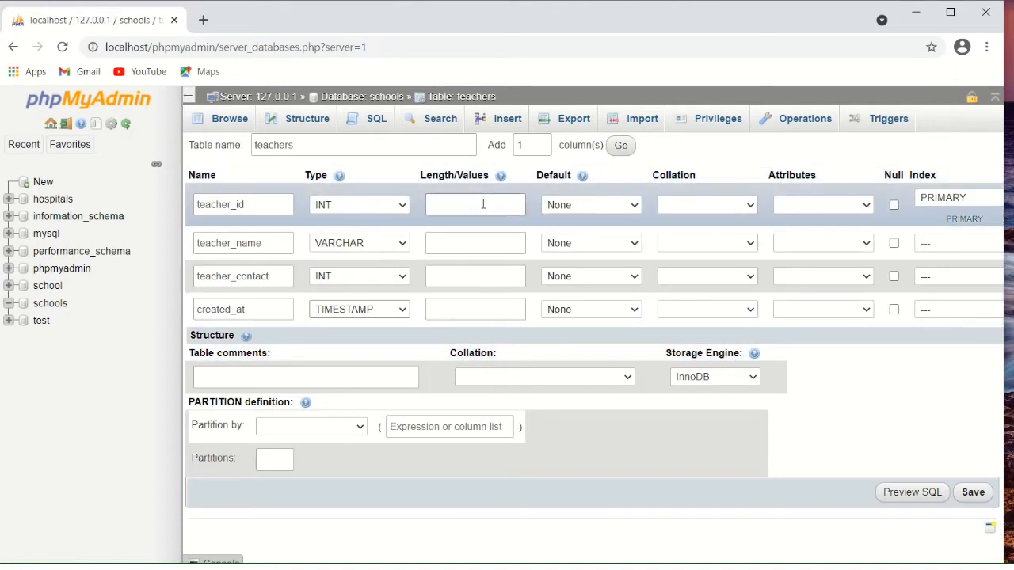
click(454, 243)
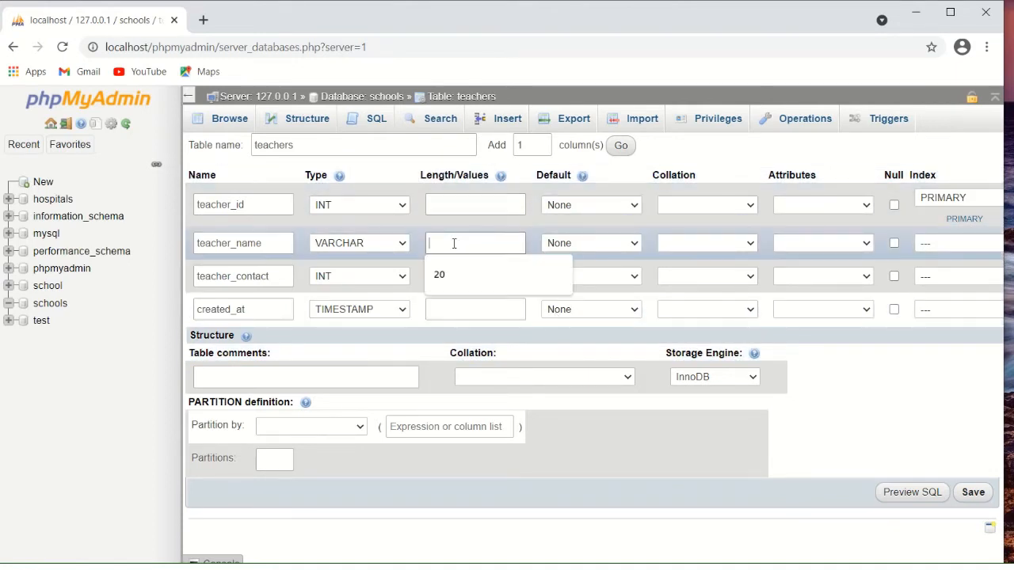
text(20)
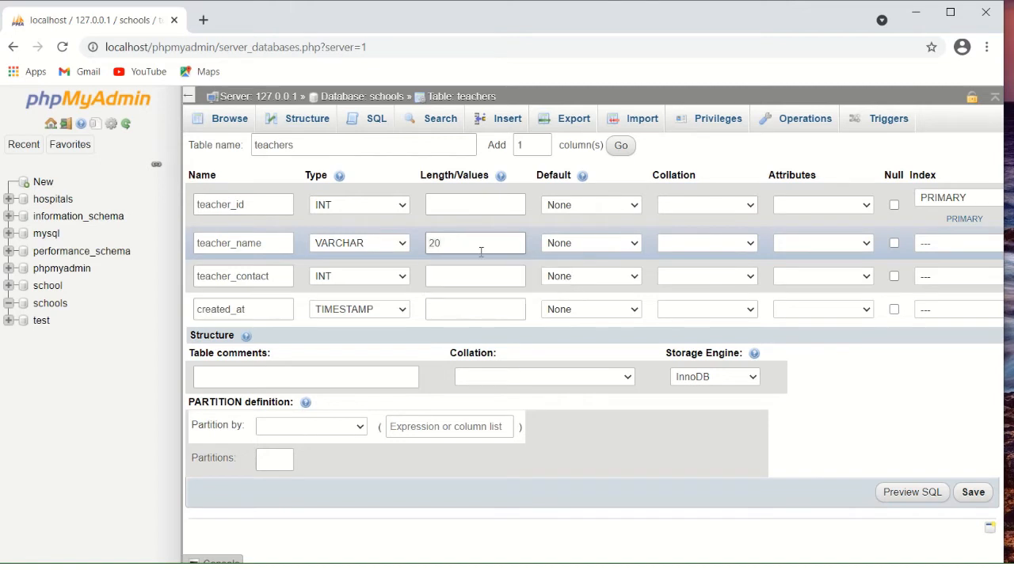
click(473, 276)
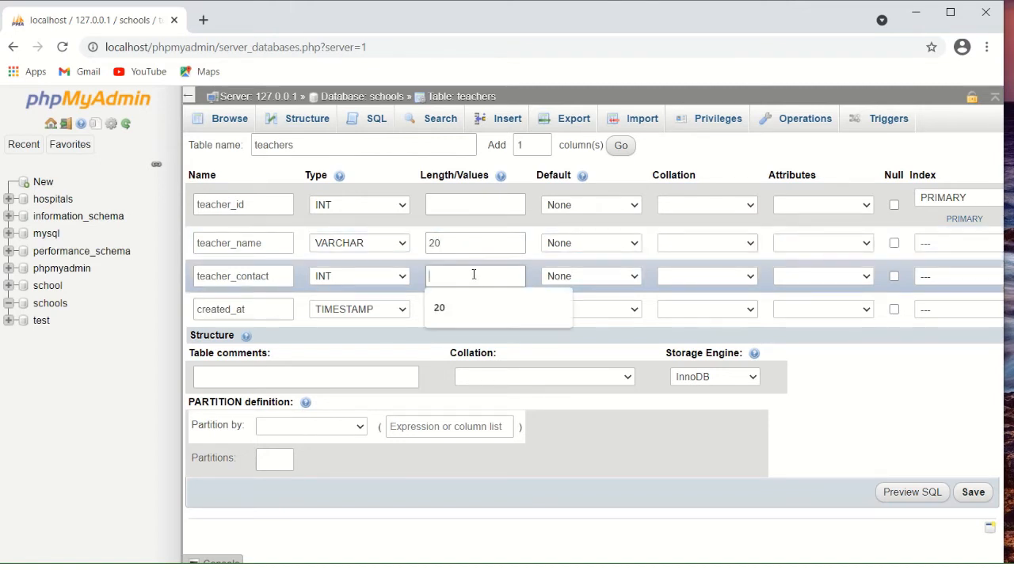
text(12)
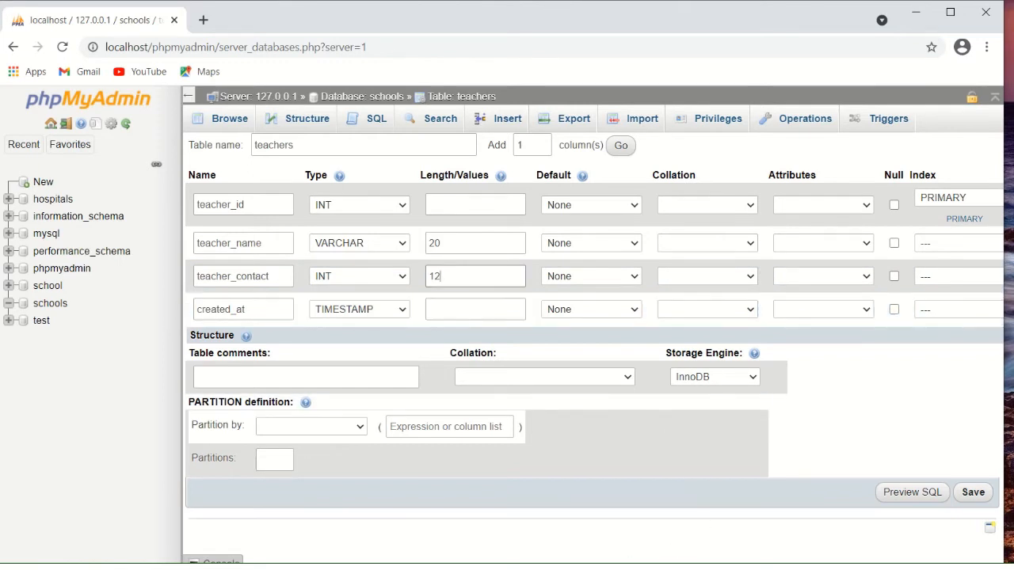
scroll(592, 317, right, 5)
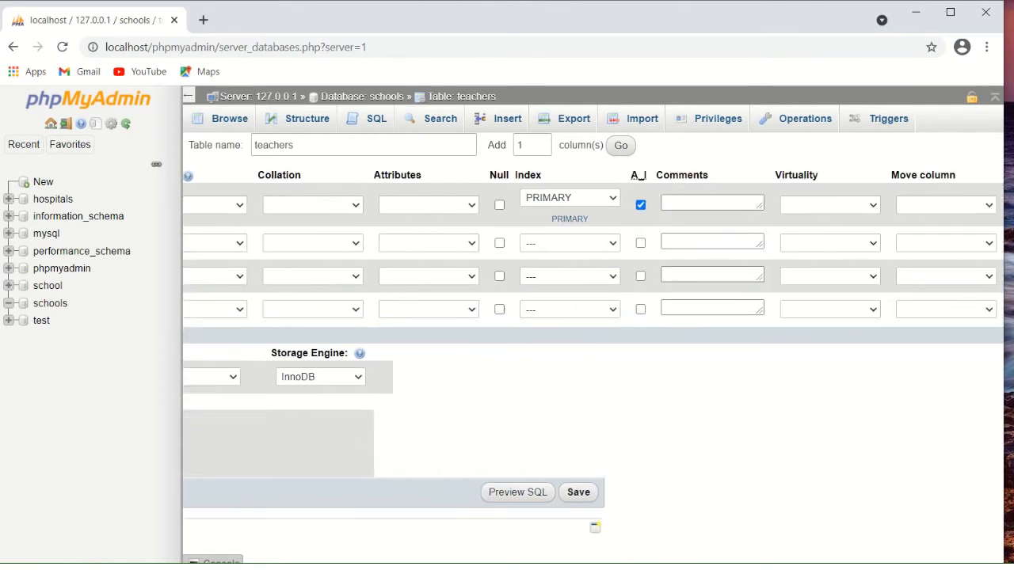
scroll(593, 317, left, 5)
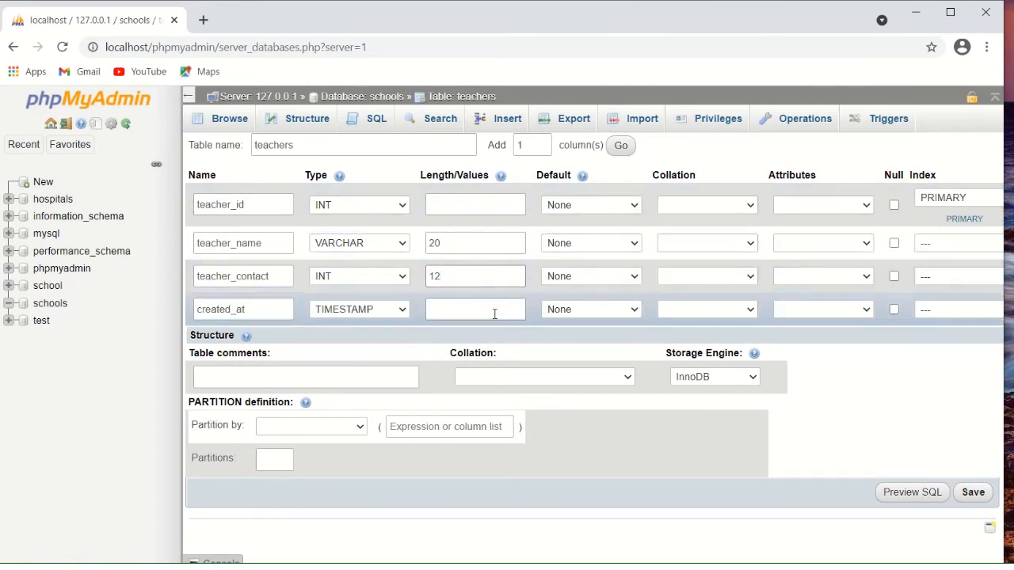
click(974, 493)
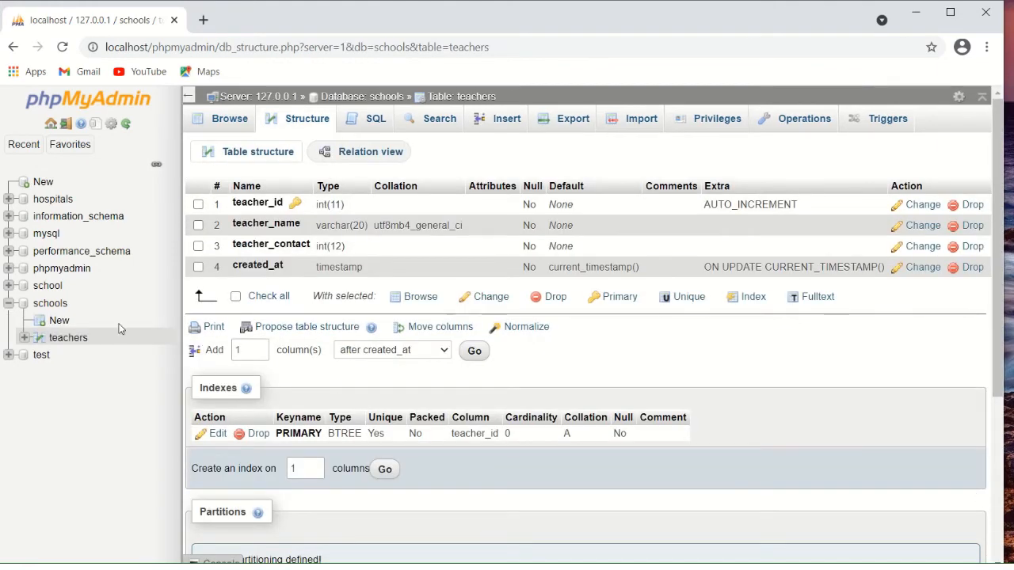
- Open the structure overview of the schools database
click(50, 304)
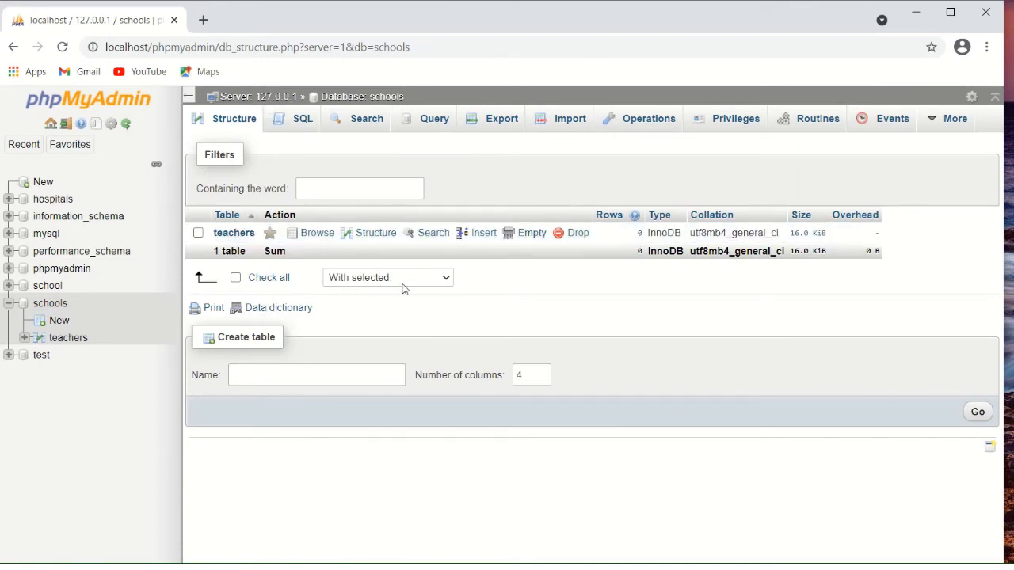
click(231, 118)
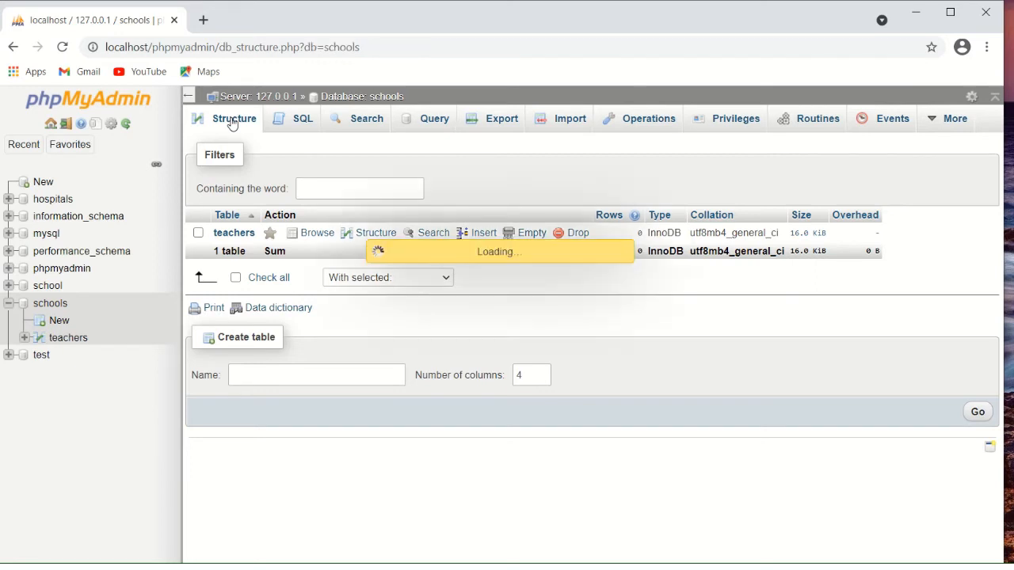
- Start a new table named students with 4 columns in the schools database
click(343, 385)
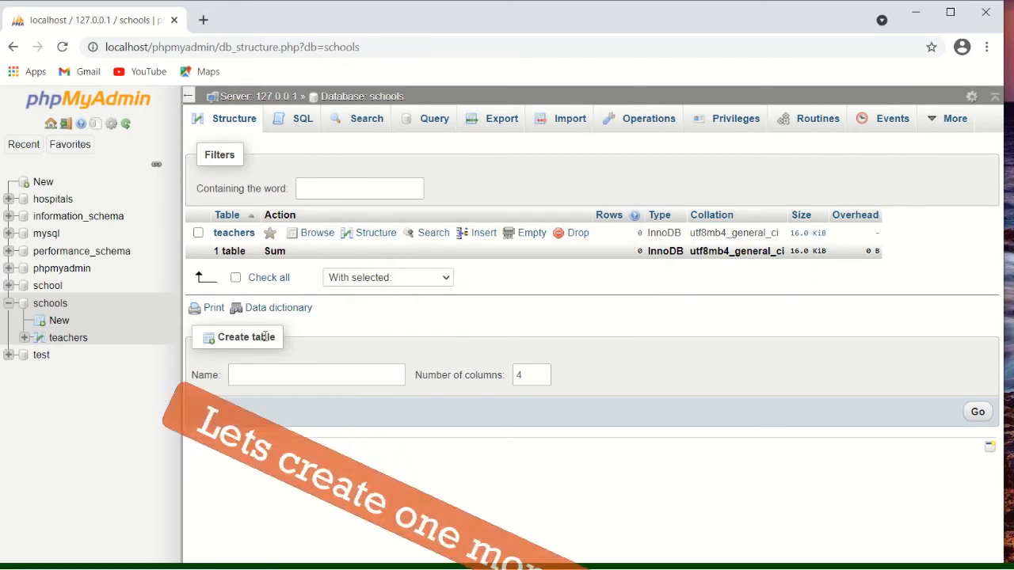
click(277, 377)
text(s)
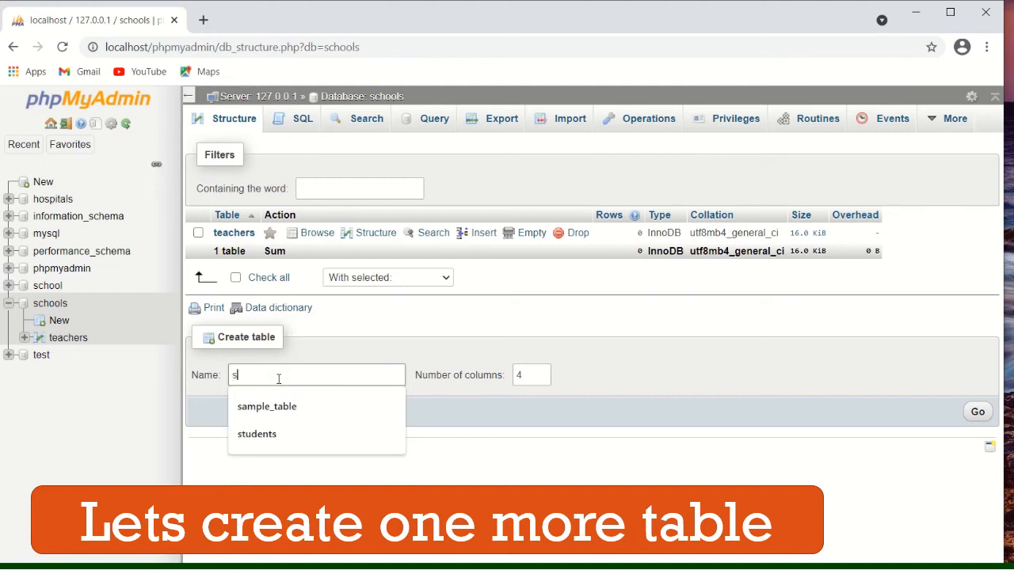
text(tudents)
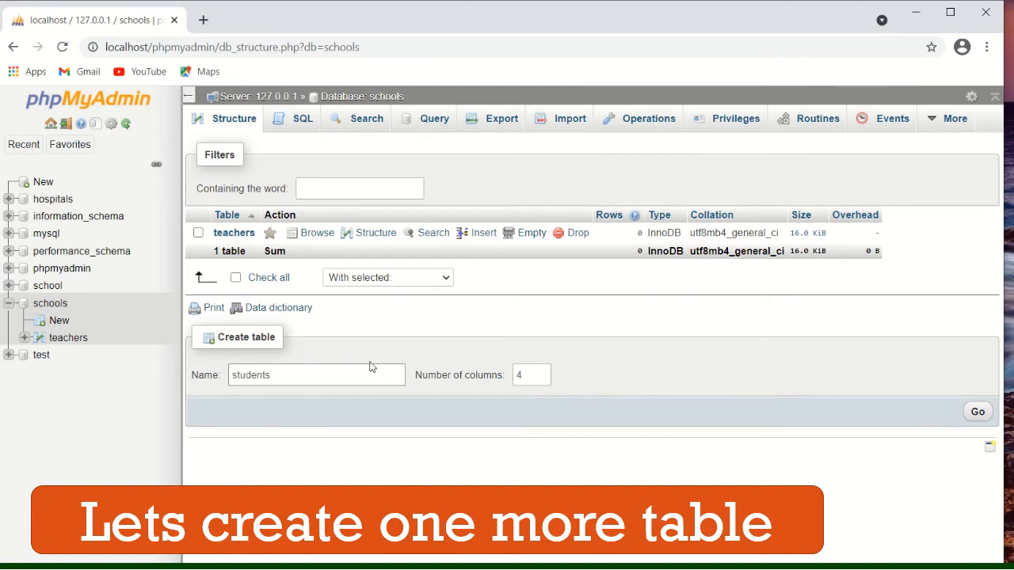
click(978, 413)
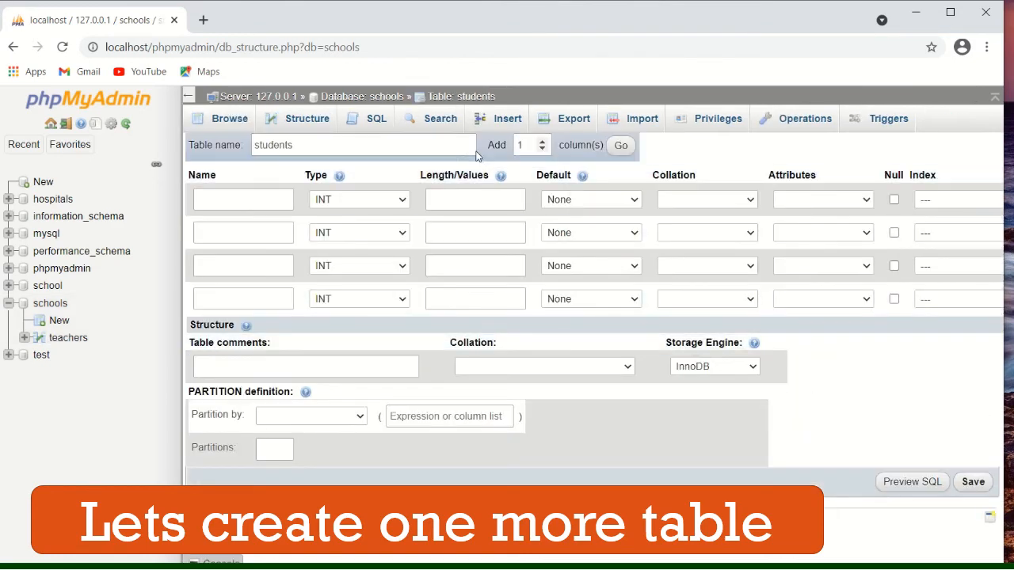
- Name the first column student_id and make it an auto-incrementing primary key
click(221, 196)
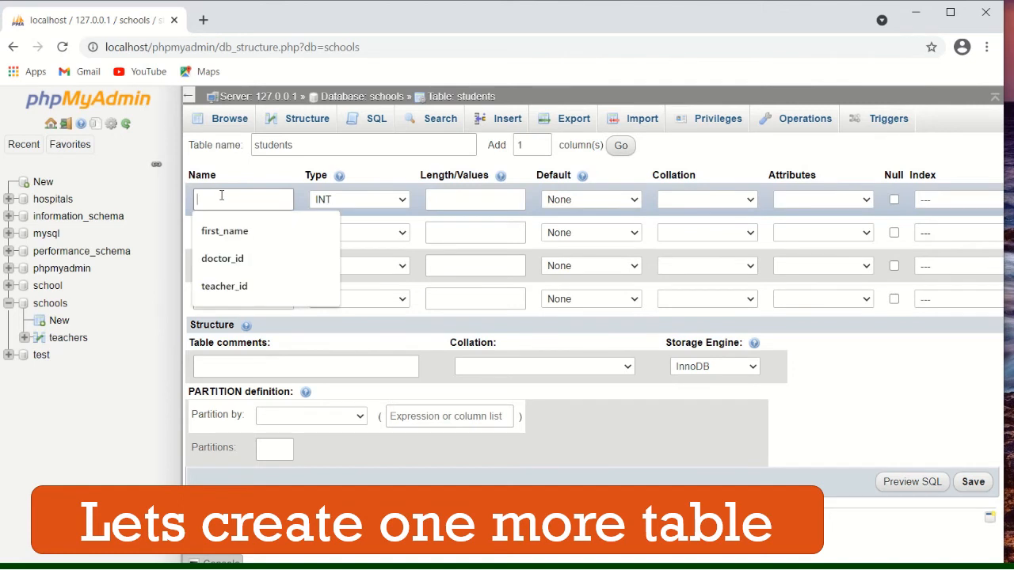
text(student_id)
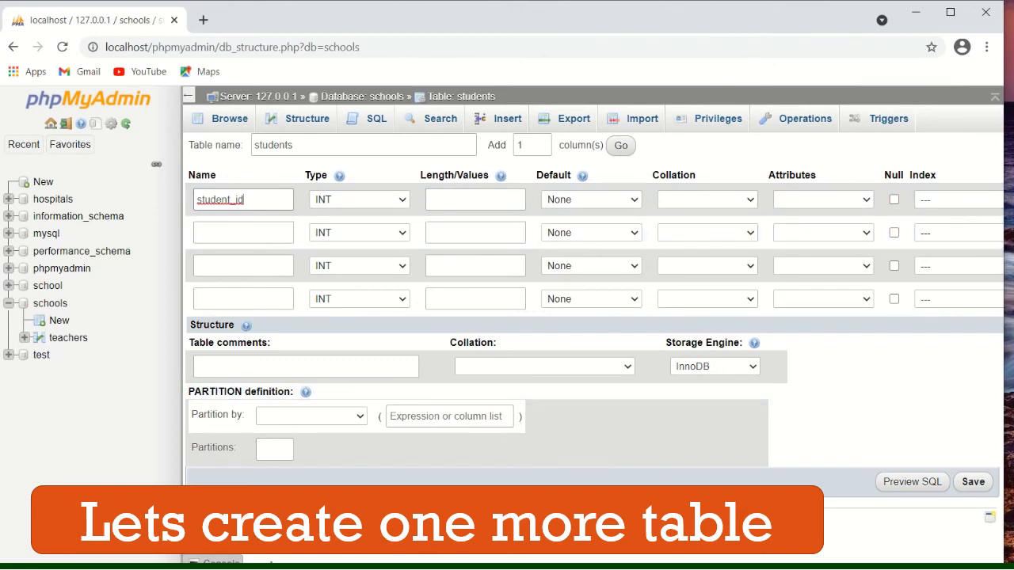
scroll(668, 450, right, 5)
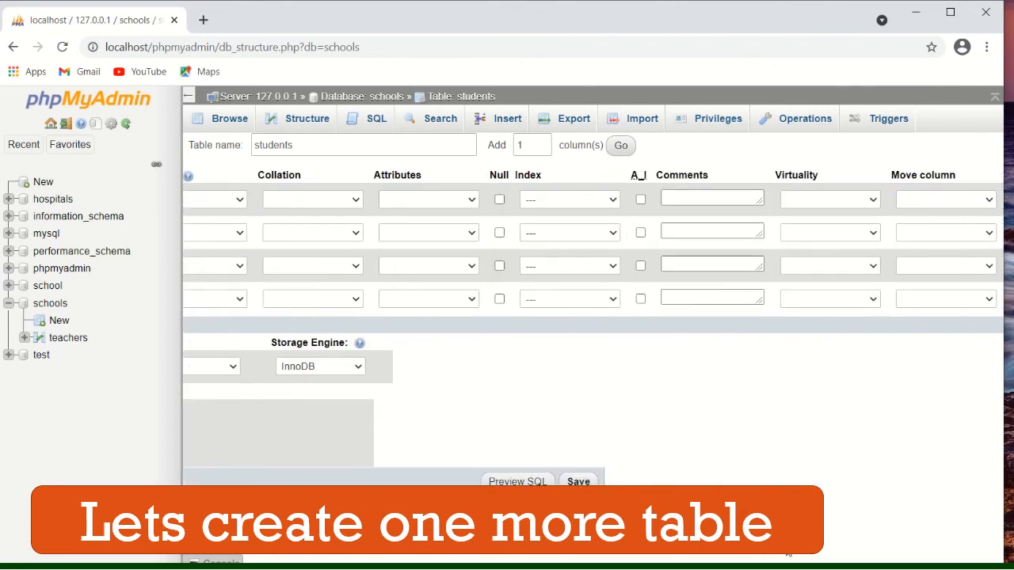
click(642, 201)
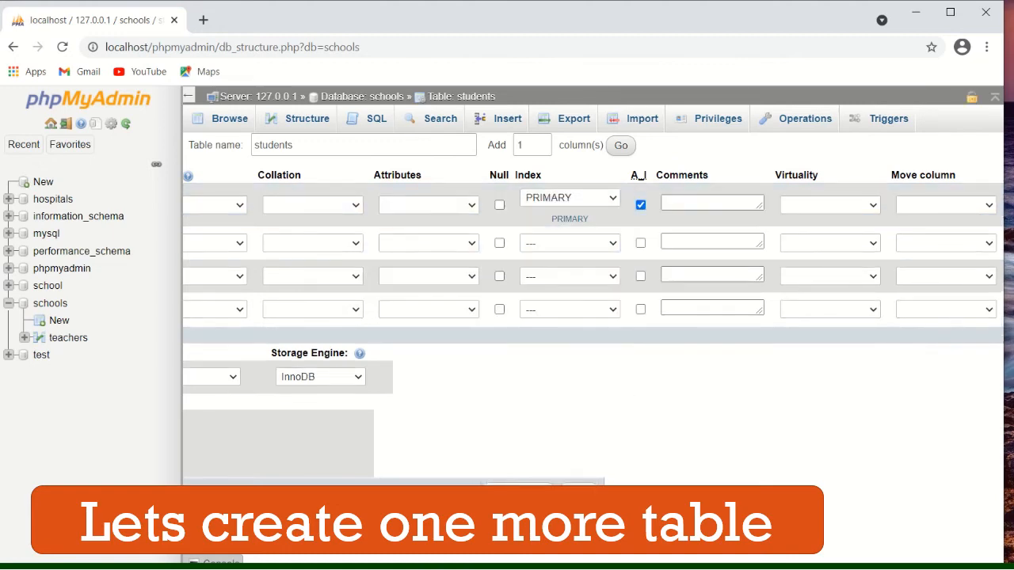
- Name the remaining three columns of the students table teacher_id, student_name and created_at
click(215, 242)
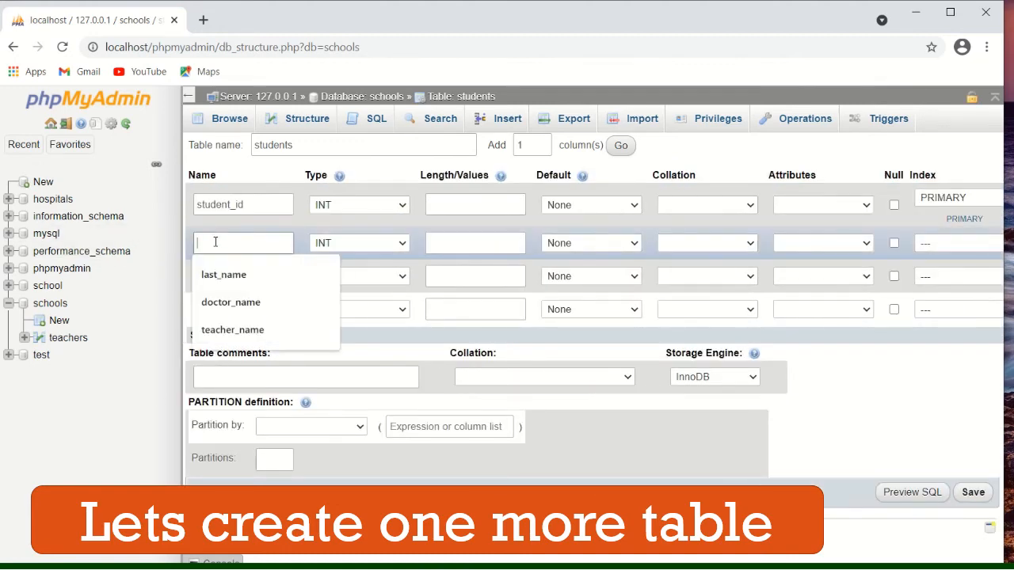
text(teache)
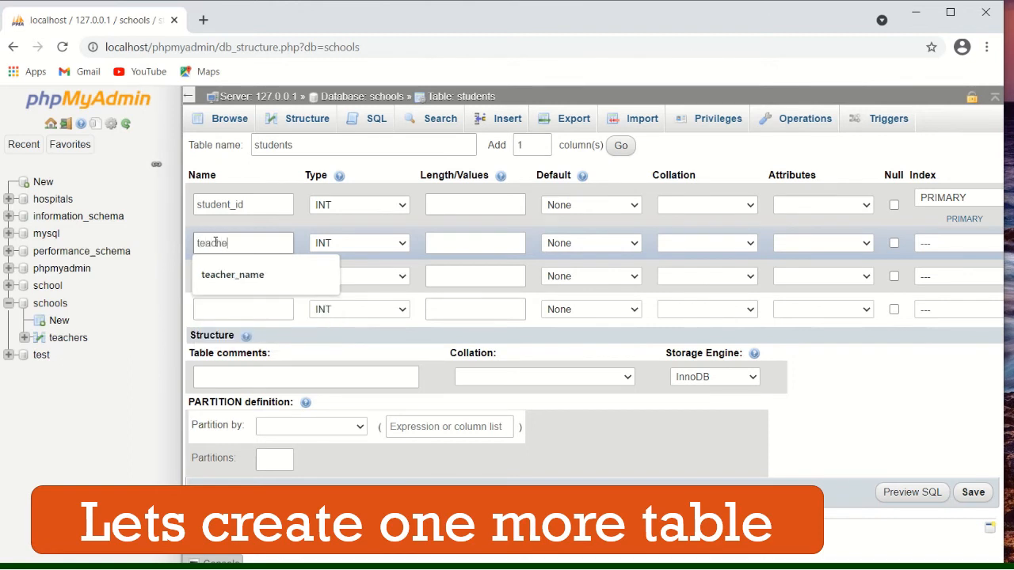
text(r_id)
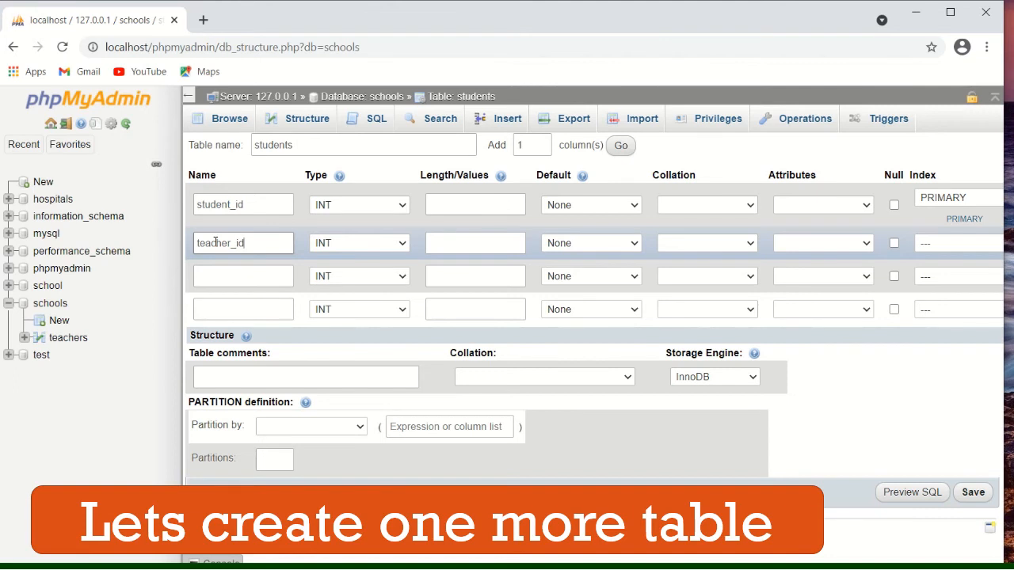
click(211, 275)
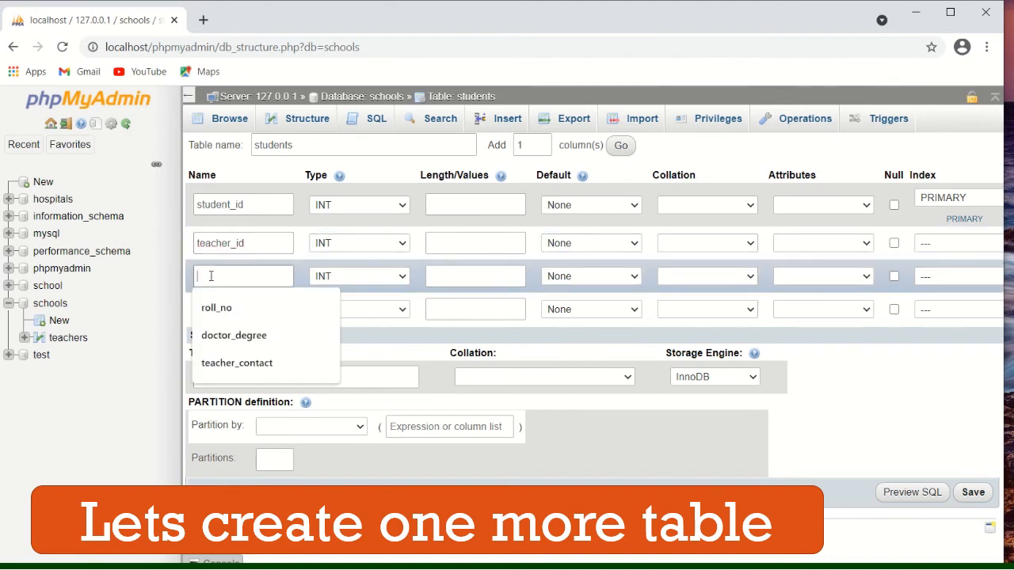
text(st)
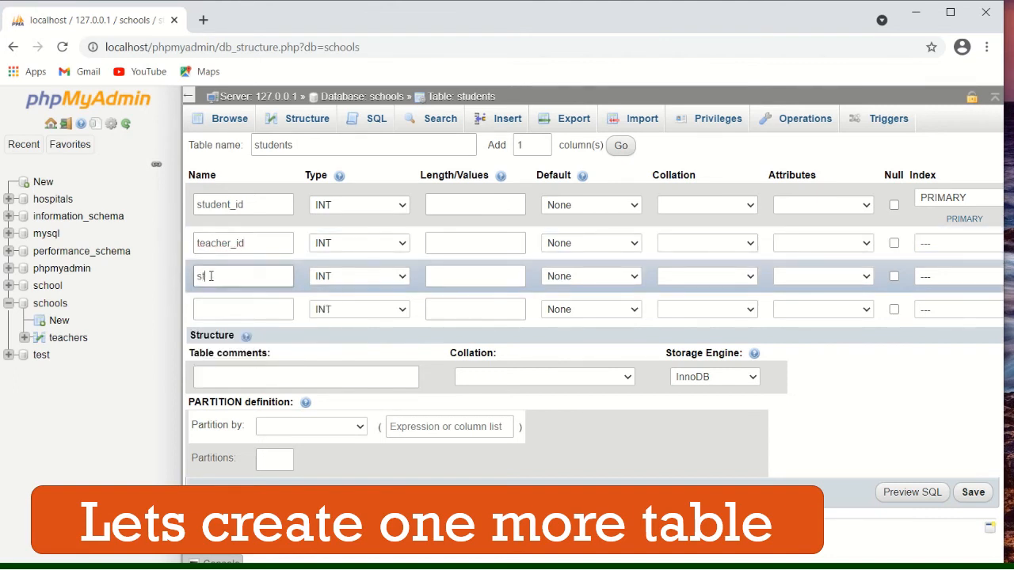
text(udent_name)
click(222, 311)
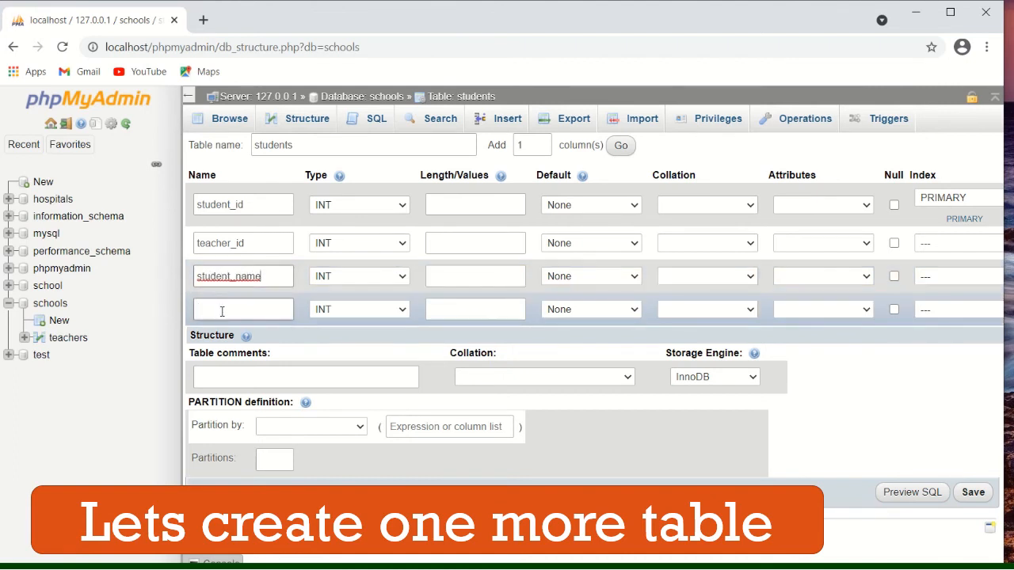
text(cre)
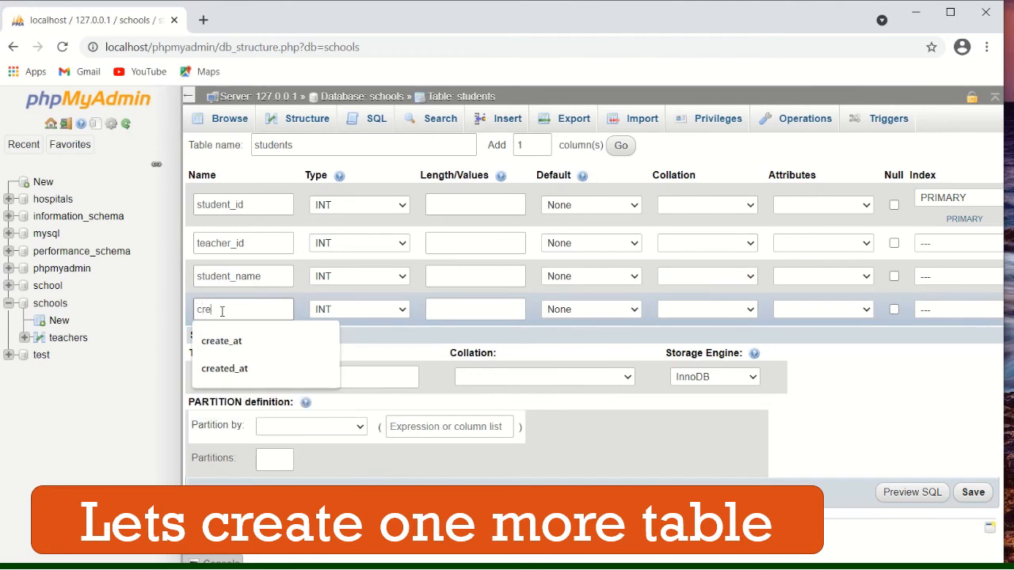
text(ated_)
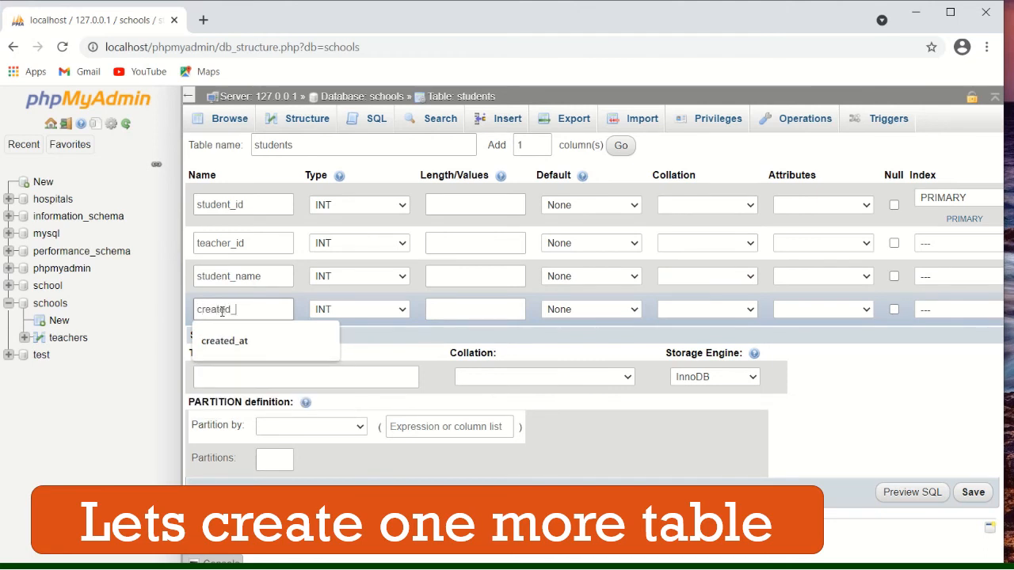
text(at)
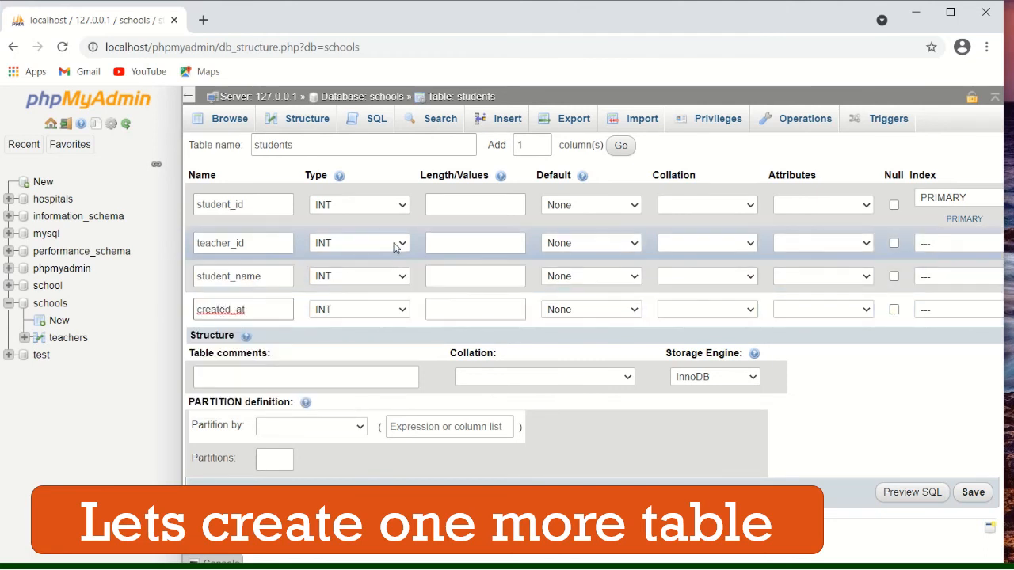
- Set the column type to VARCHAR for student_name and TIMESTAMP for created_at
click(400, 282)
click(387, 307)
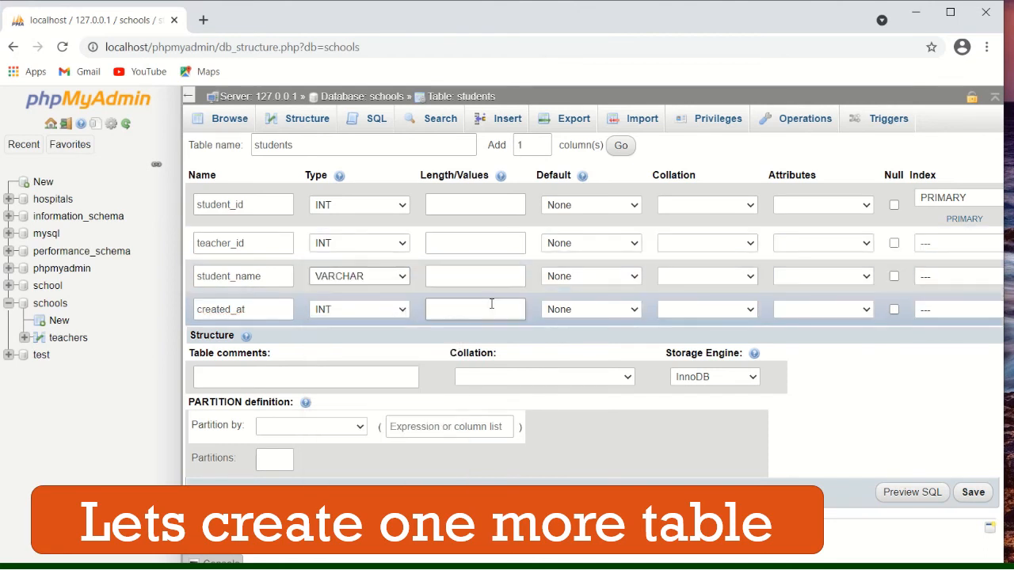
click(398, 309)
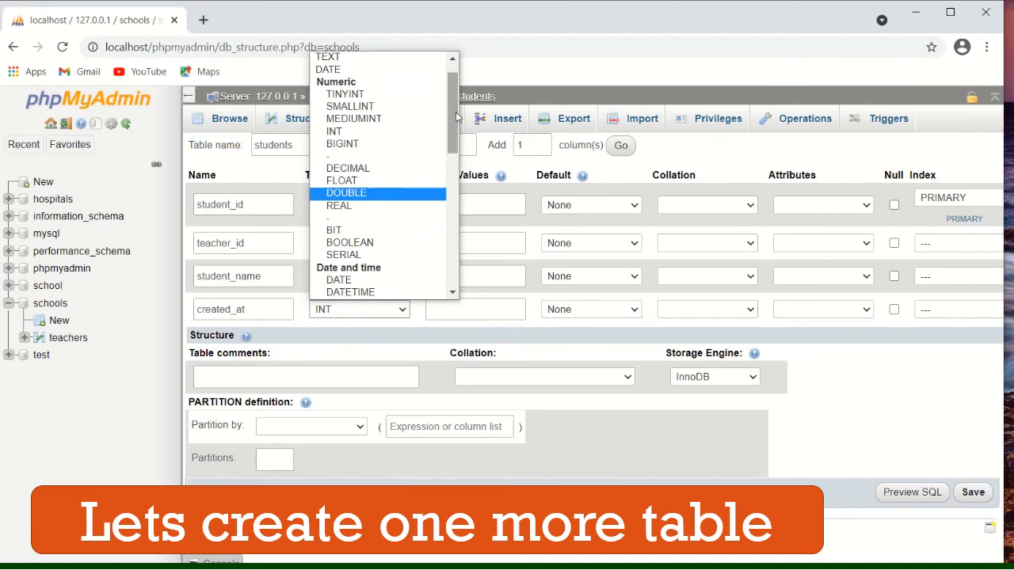
drag(454, 112, 453, 156)
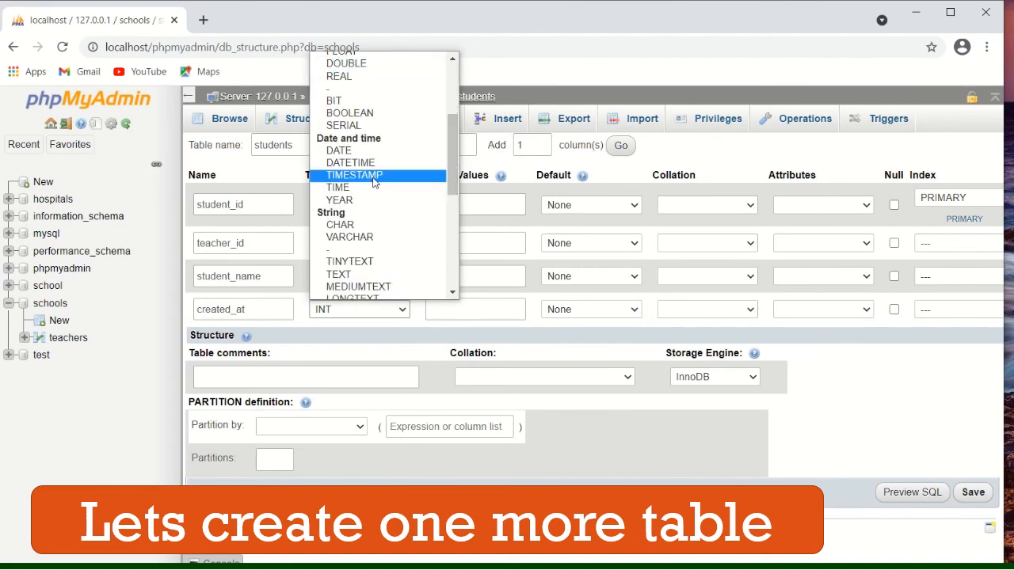
click(393, 176)
- Set the length of student_name to 20 and save the students table
click(489, 273)
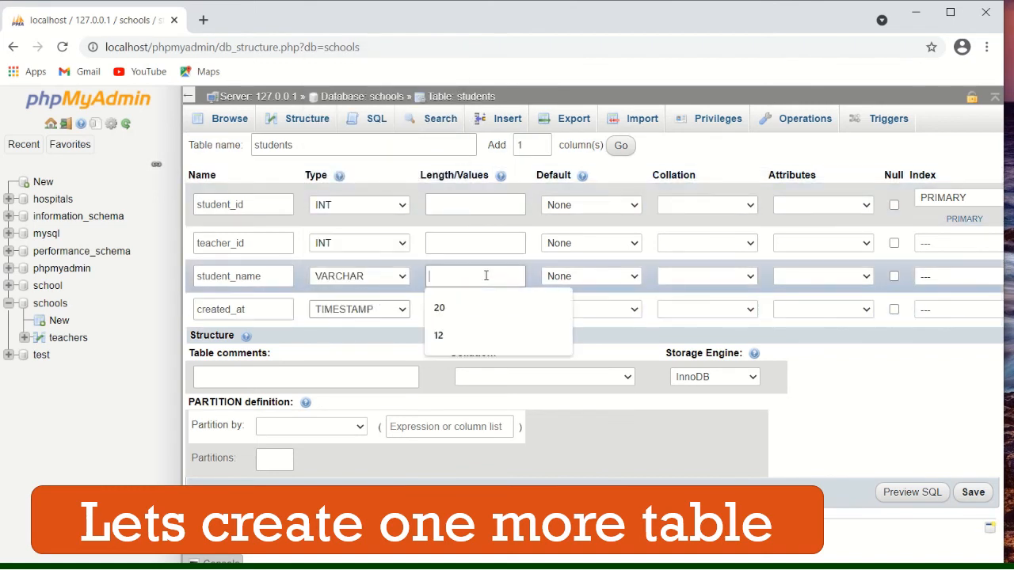
text(20)
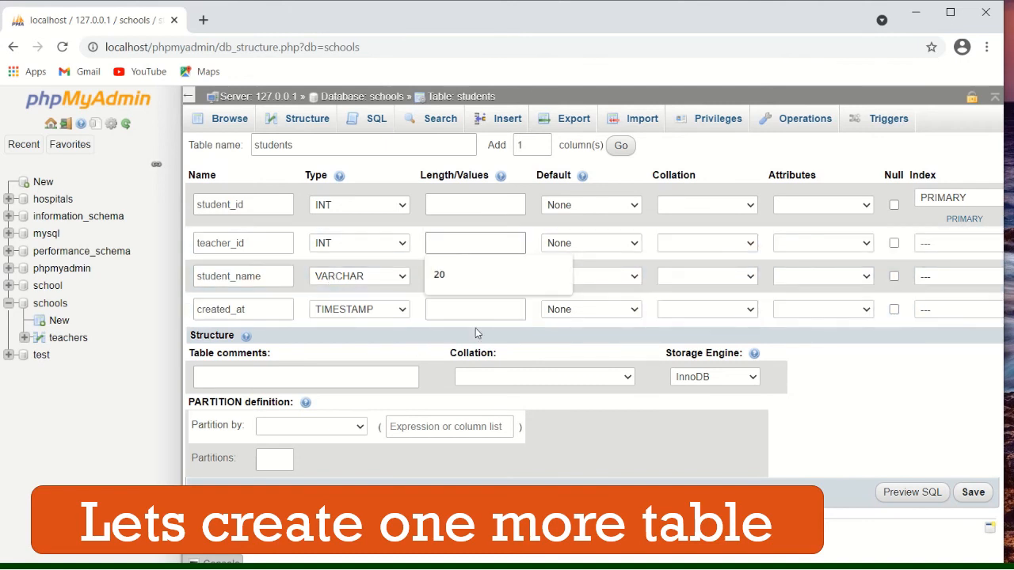
click(602, 339)
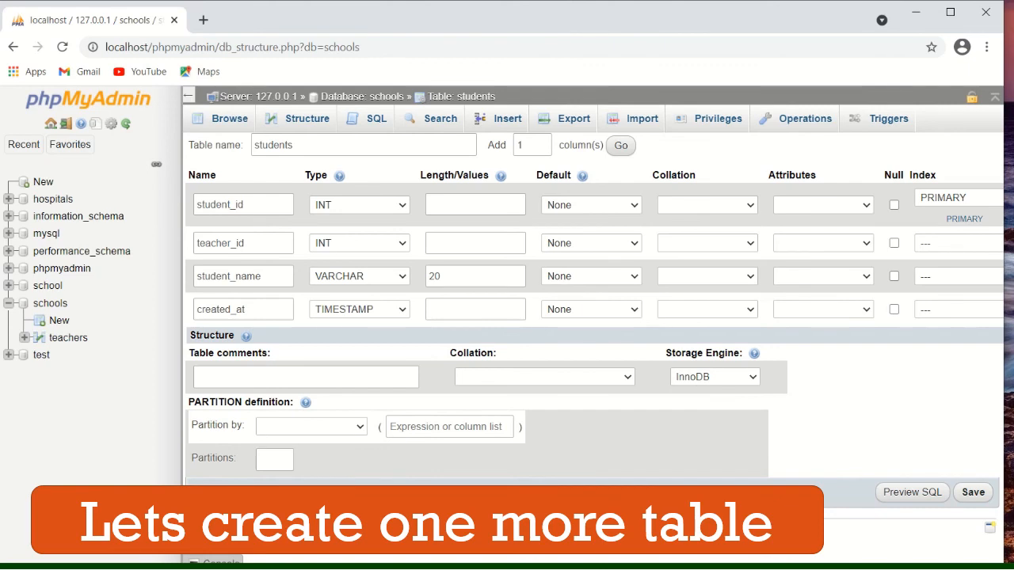
scroll(927, 516, right, 5)
scroll(851, 554, left, 5)
click(973, 492)
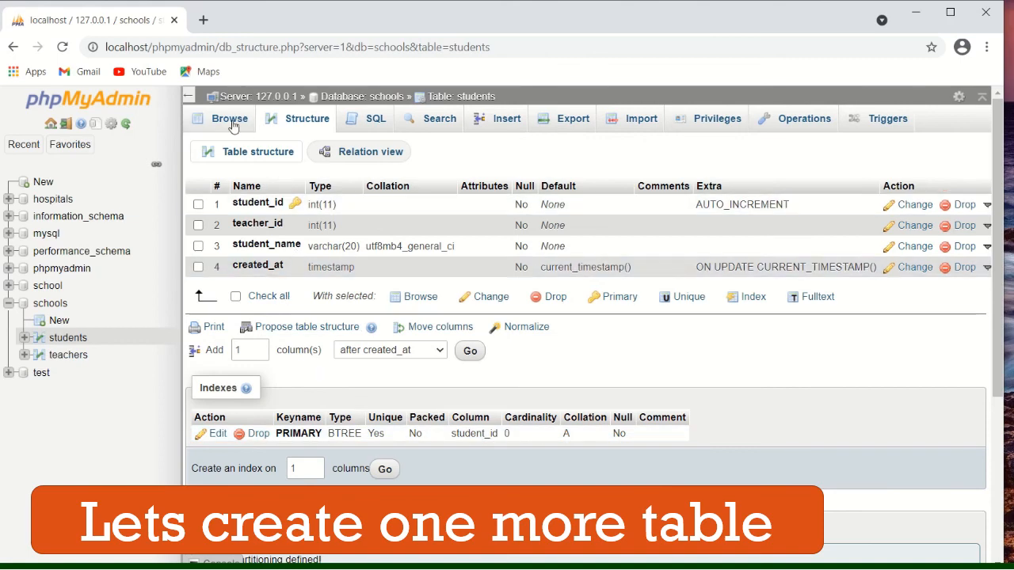
- Look at the students table's rows and structure, and return to the schools database overview
click(232, 126)
click(301, 125)
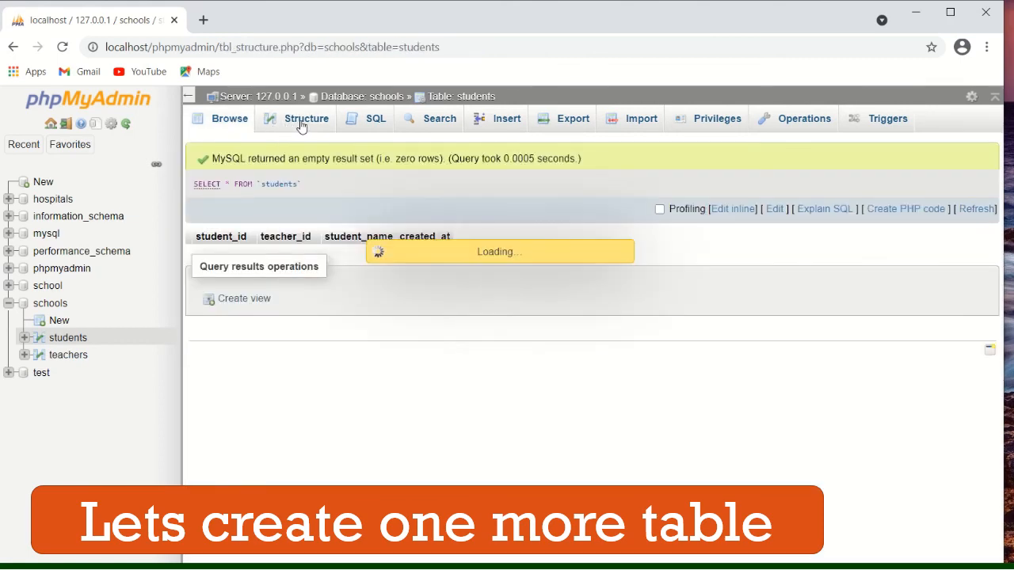
click(50, 304)
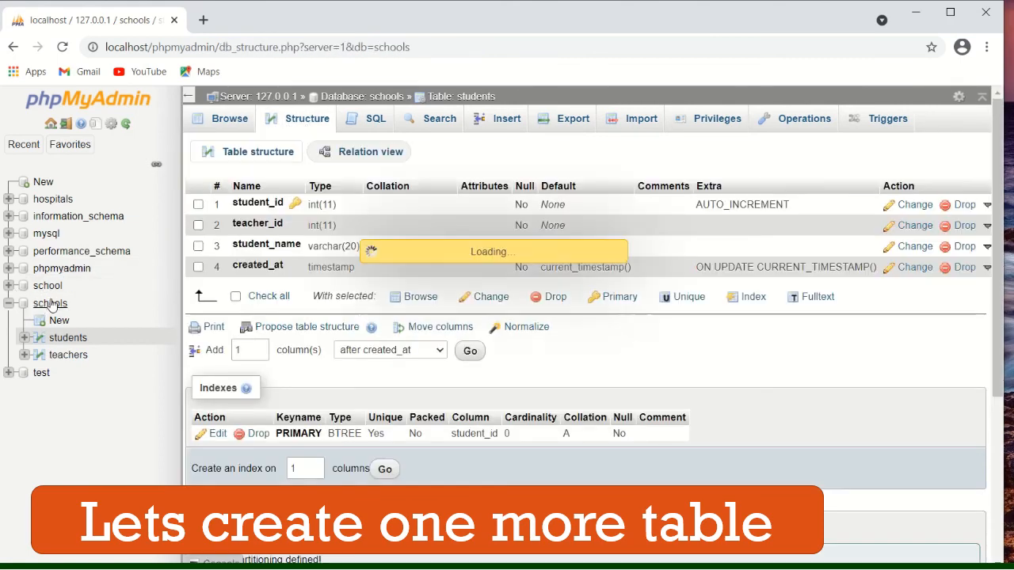